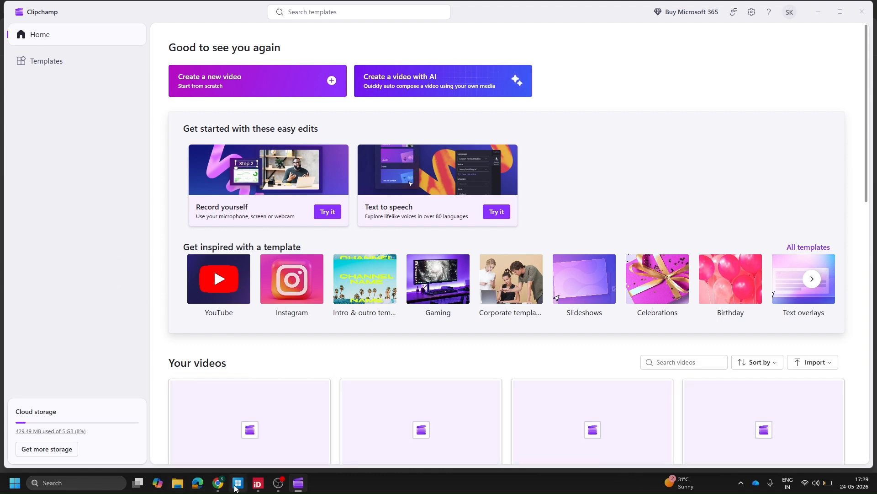
Create a new video project from scratch.
{"action": "mouse_move", "coordinate": [237, 489]}
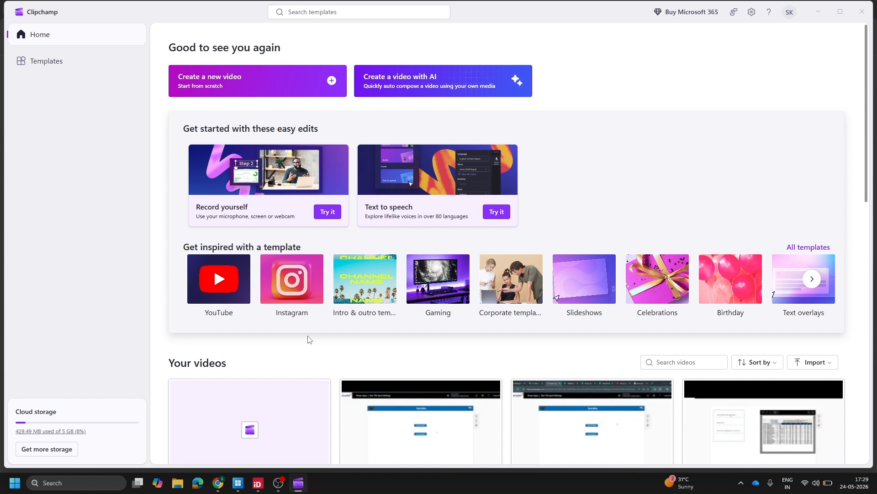
{"action": "scroll", "coordinate": [321, 248], "scroll_direction": "down", "scroll_amount": 1}
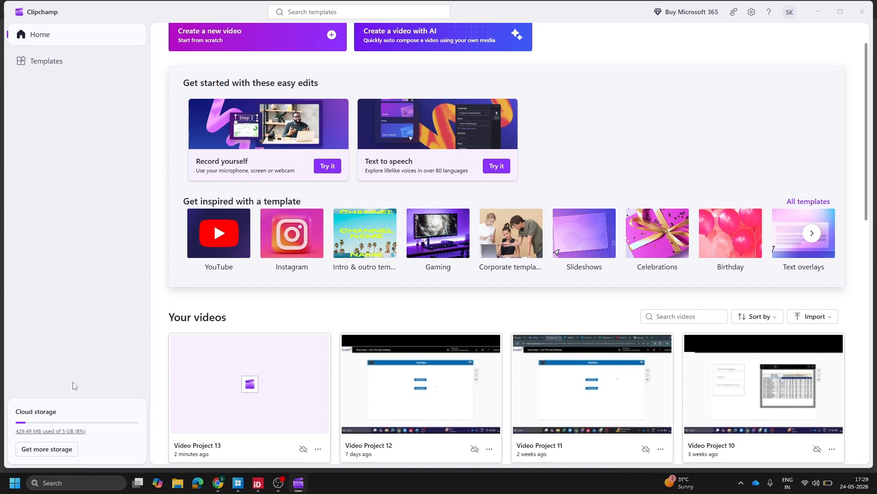
{"action": "scroll", "coordinate": [351, 235], "scroll_direction": "up", "scroll_amount": 1}
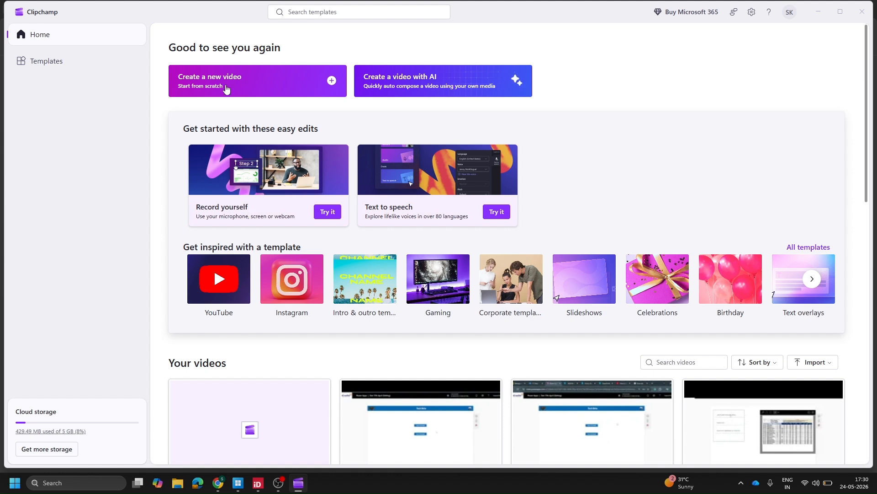
{"action": "left_click", "coordinate": [226, 89]}
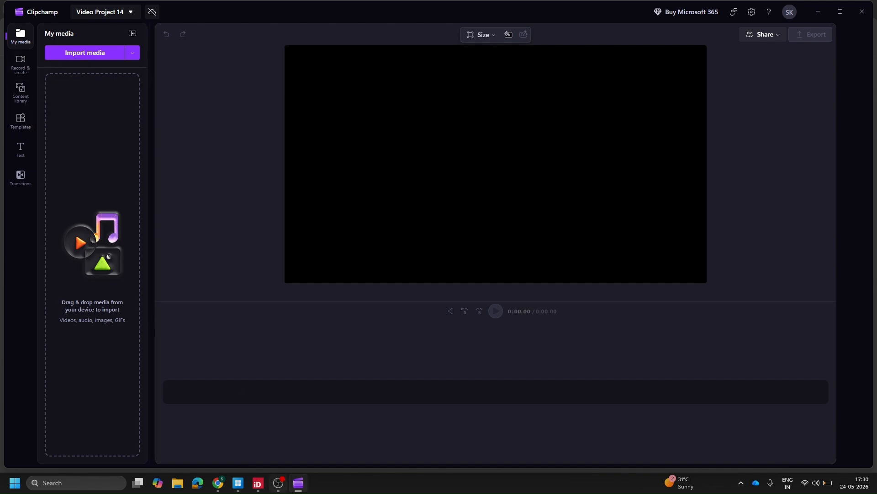
{"action": "left_click", "coordinate": [278, 482]}
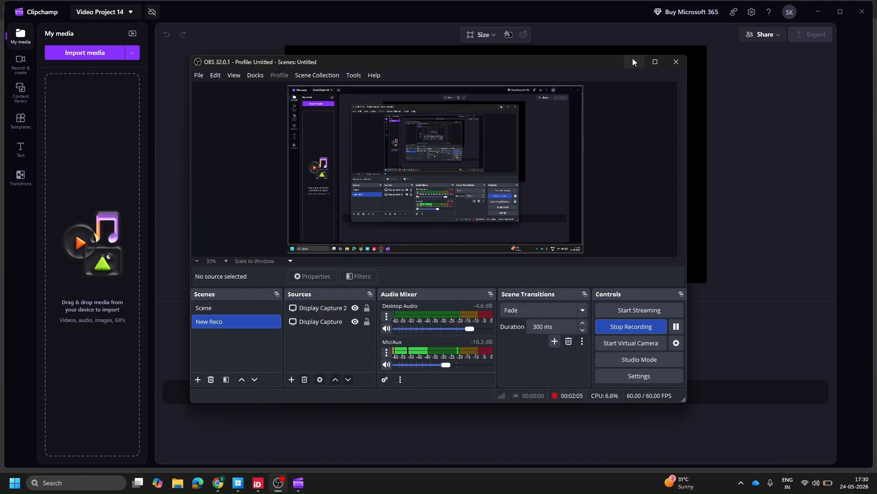
{"action": "left_click", "coordinate": [633, 60]}
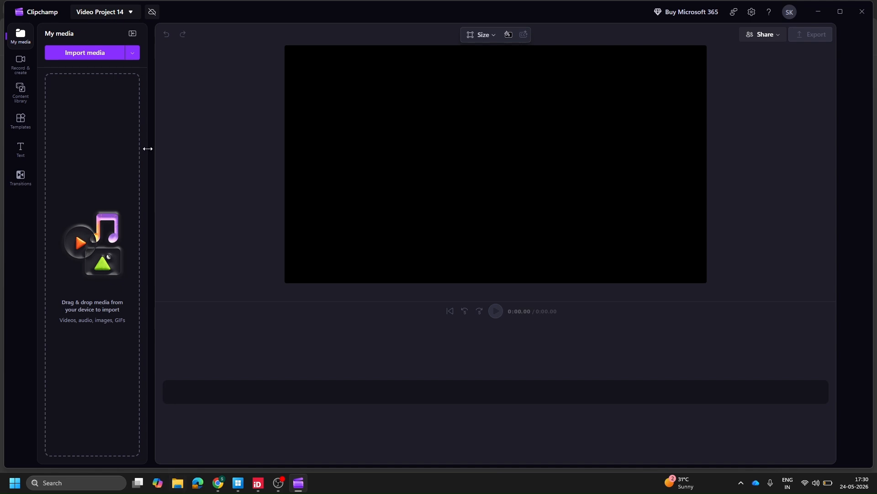
{"action": "left_click", "coordinate": [117, 53]}
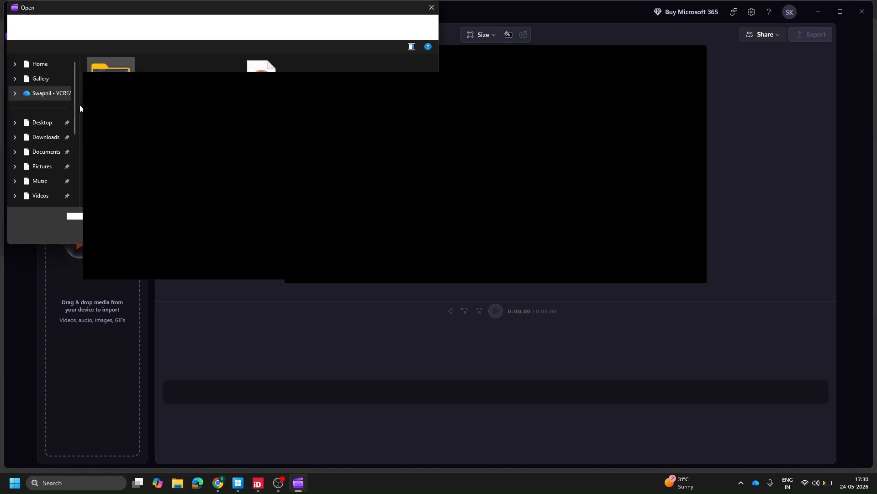
{"action": "left_click", "coordinate": [51, 139]}
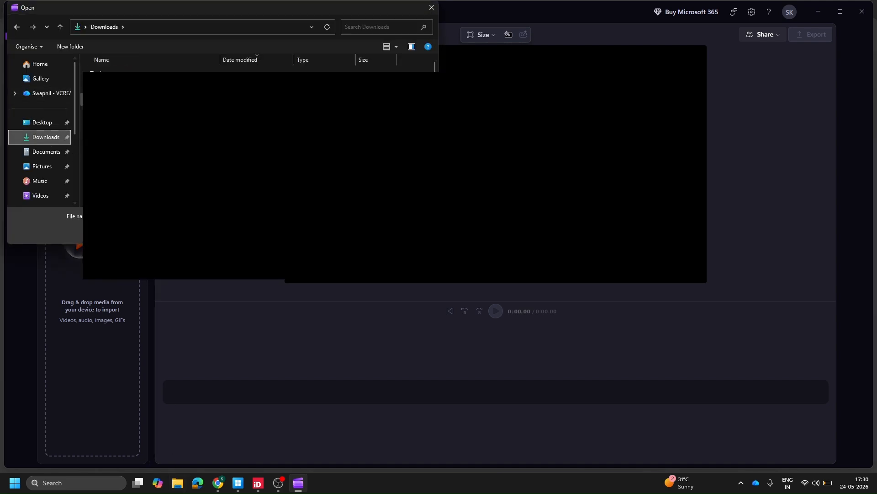
{"action": "scroll", "coordinate": [46, 150], "scroll_direction": "down", "scroll_amount": 3}
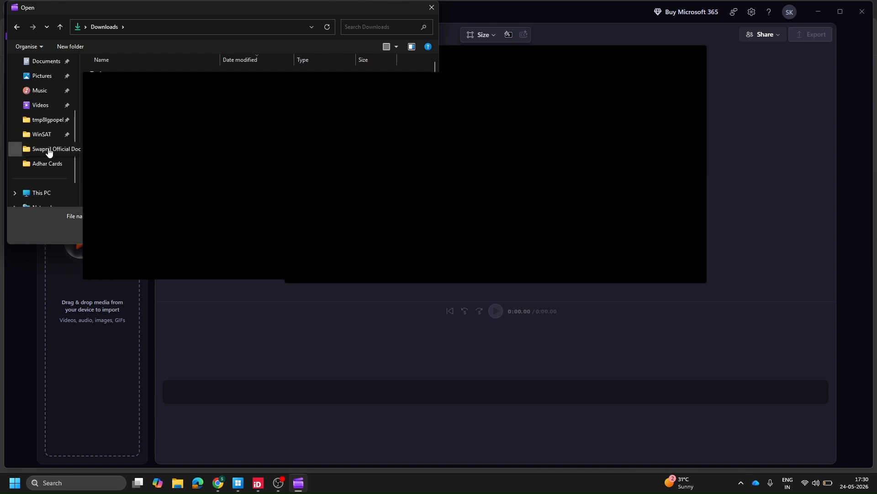
{"action": "scroll", "coordinate": [48, 137], "scroll_direction": "up", "scroll_amount": 3}
{"action": "left_click", "coordinate": [43, 196]}
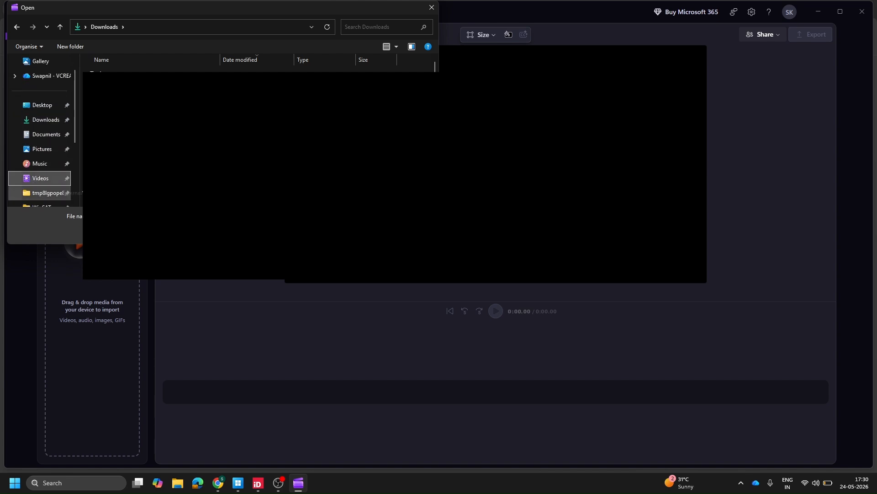
{"action": "left_click", "coordinate": [215, 85]}
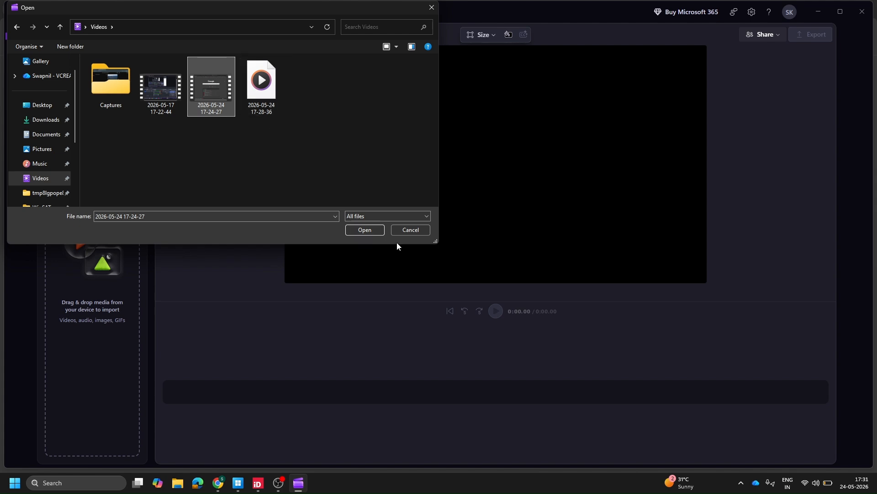
{"action": "left_click", "coordinate": [364, 229]}
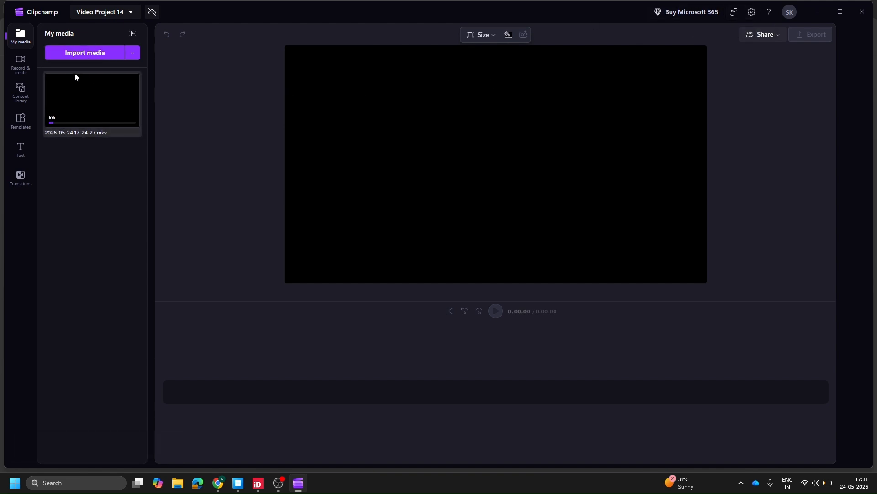
Open the project's sharing option and dismiss the OneDrive backup offer.
{"action": "left_click", "coordinate": [764, 35]}
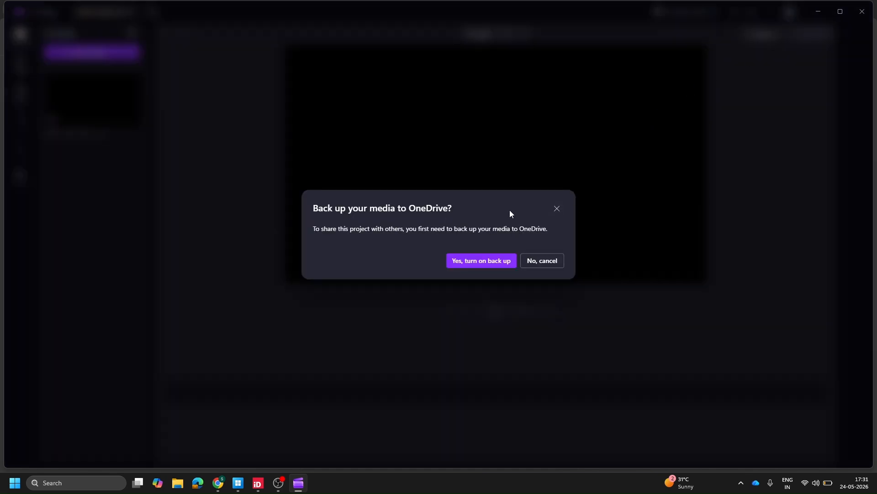
{"action": "left_click", "coordinate": [556, 209]}
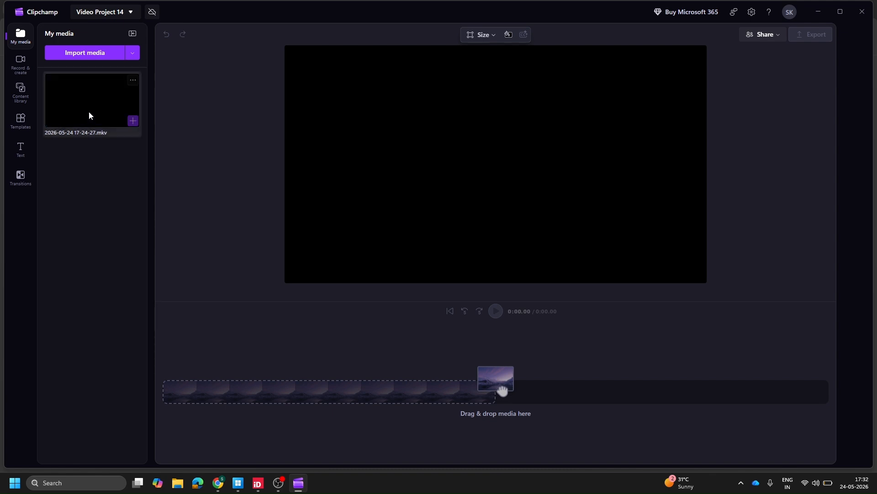
Place the imported recording at the start of the timeline and set its audio volume to 0%.
{"action": "left_click_drag", "start_coordinate": [88, 105], "coordinate": [228, 401]}
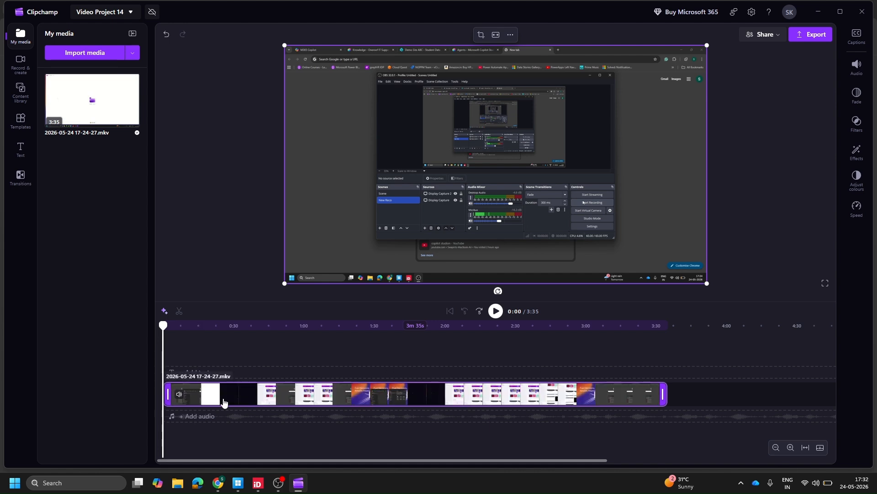
{"action": "left_click", "coordinate": [851, 66]}
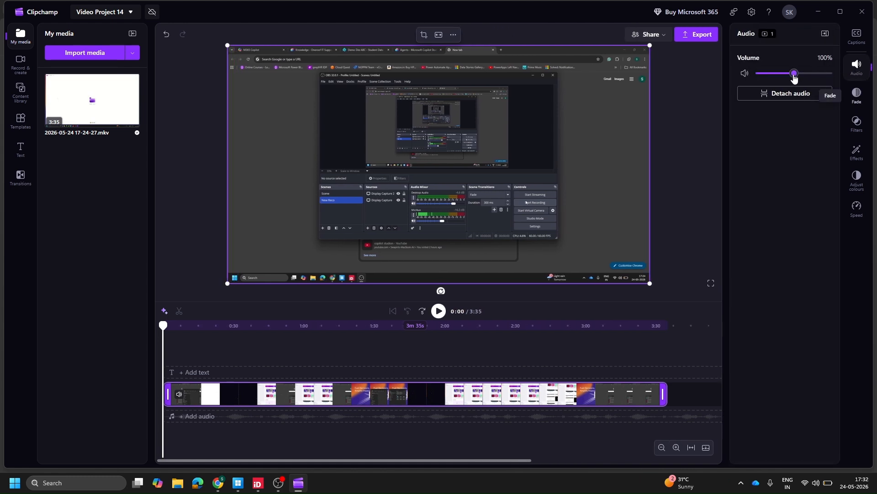
{"action": "mouse_move", "coordinate": [795, 75]}
{"action": "left_mouse_down"}
{"action": "mouse_move", "coordinate": [830, 74]}
{"action": "mouse_move", "coordinate": [797, 75]}
{"action": "left_mouse_up"}
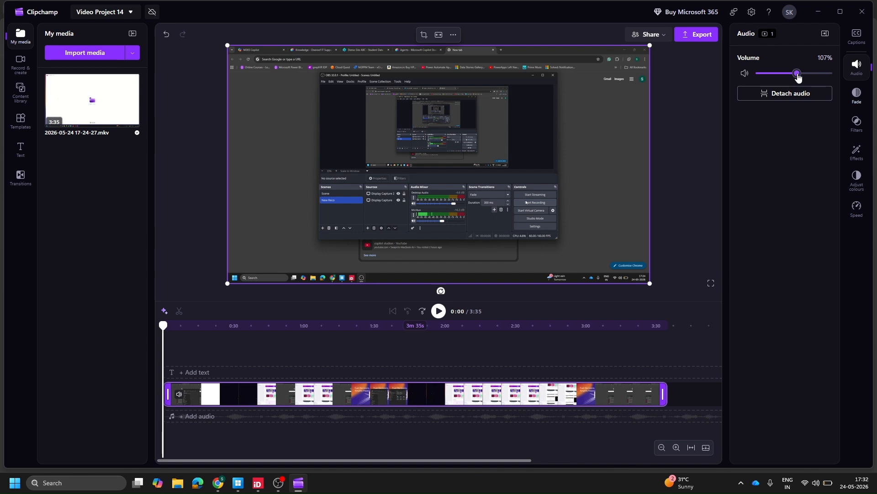
{"action": "left_click_drag", "start_coordinate": [797, 78], "coordinate": [752, 76]}
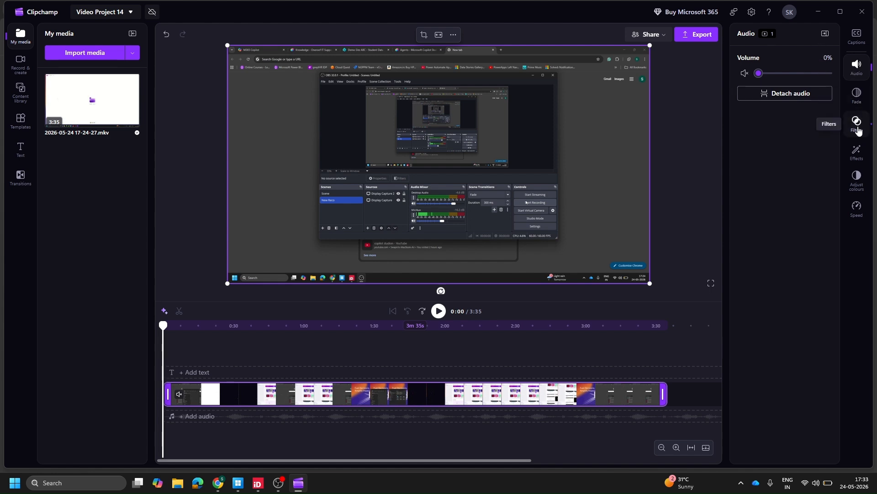
{"action": "left_click", "coordinate": [862, 63]}
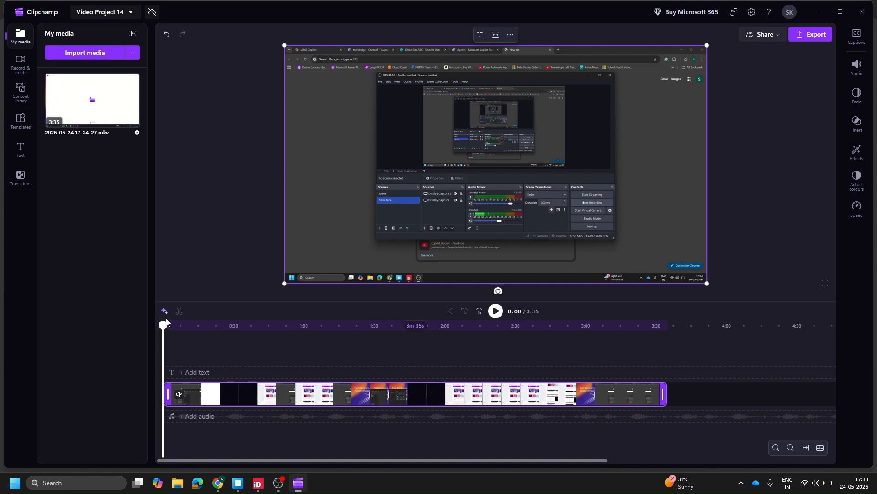
Split the clip at 0:40 and delete the part before the cut.
{"action": "left_click_drag", "start_coordinate": [163, 324], "coordinate": [259, 327]}
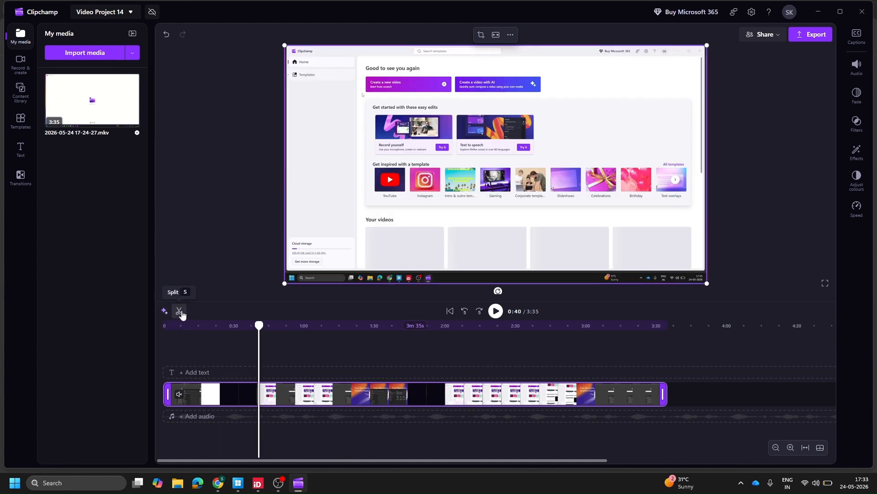
{"action": "left_click", "coordinate": [180, 312]}
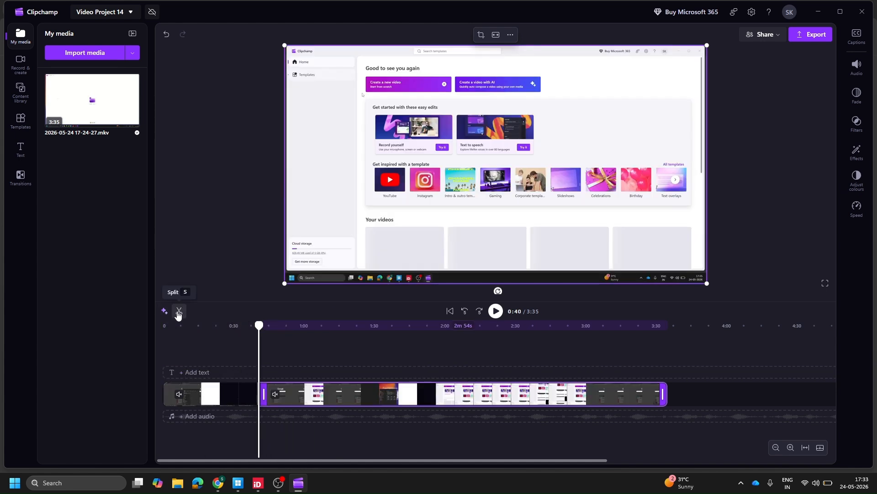
{"action": "left_click", "coordinate": [207, 400]}
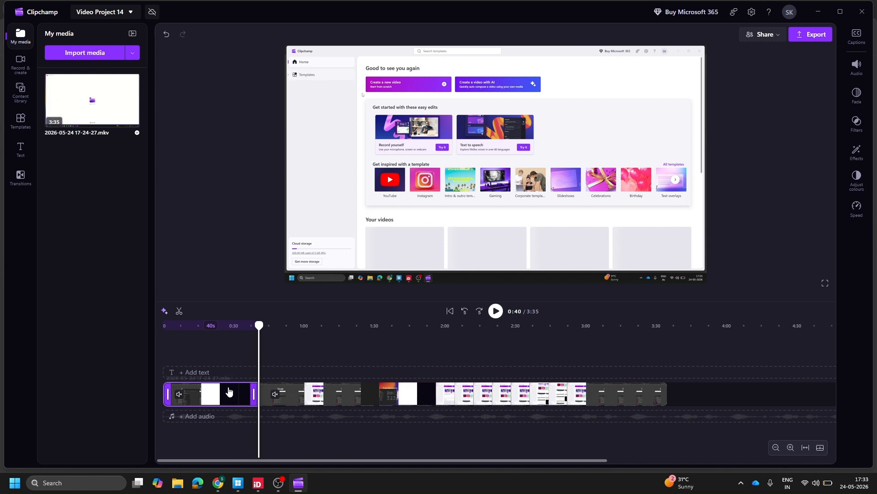
{"action": "key", "text": "Delete"}
Move the remaining clip to the start of the timeline and return the playhead to 0:00.
{"action": "left_click", "coordinate": [288, 389]}
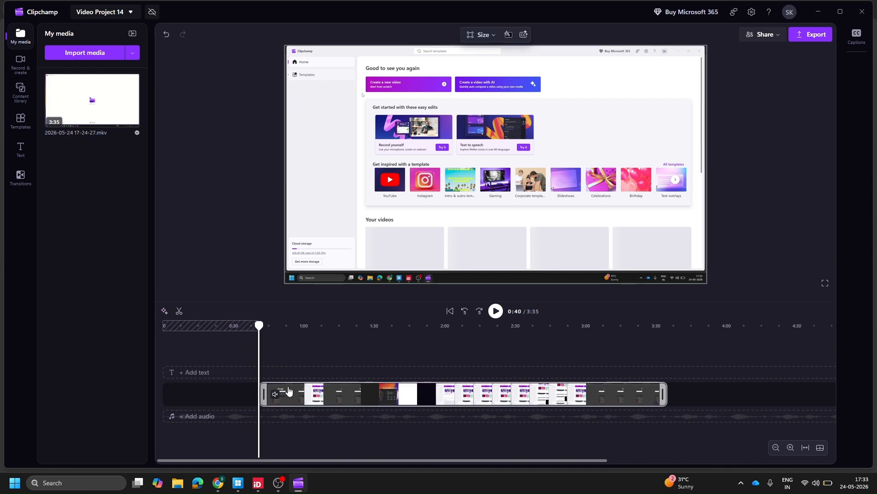
{"action": "left_click_drag", "start_coordinate": [289, 389], "coordinate": [203, 396]}
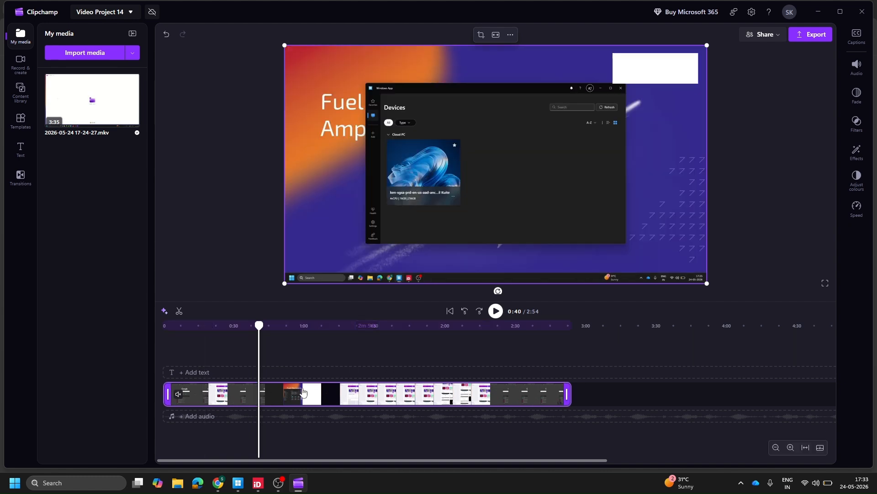
{"action": "left_click_drag", "start_coordinate": [259, 325], "coordinate": [163, 325]}
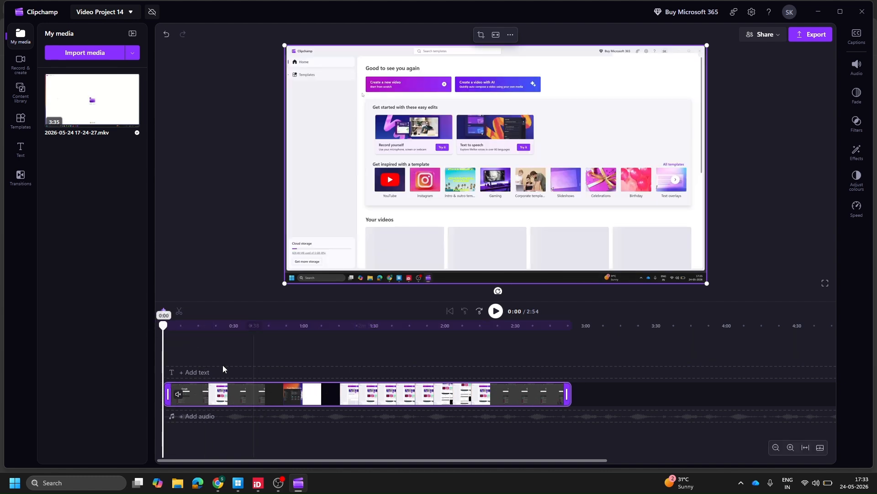
Preview the empty gap left by shifting the clip about 20 seconds later, and return the clip to the timeline's start.
{"action": "left_click_drag", "start_coordinate": [216, 394], "coordinate": [262, 394]}
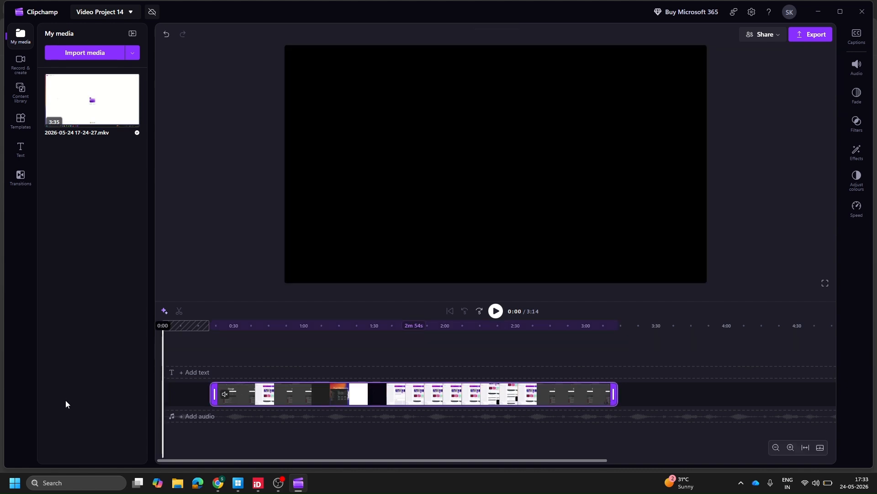
{"action": "key", "text": "space"}
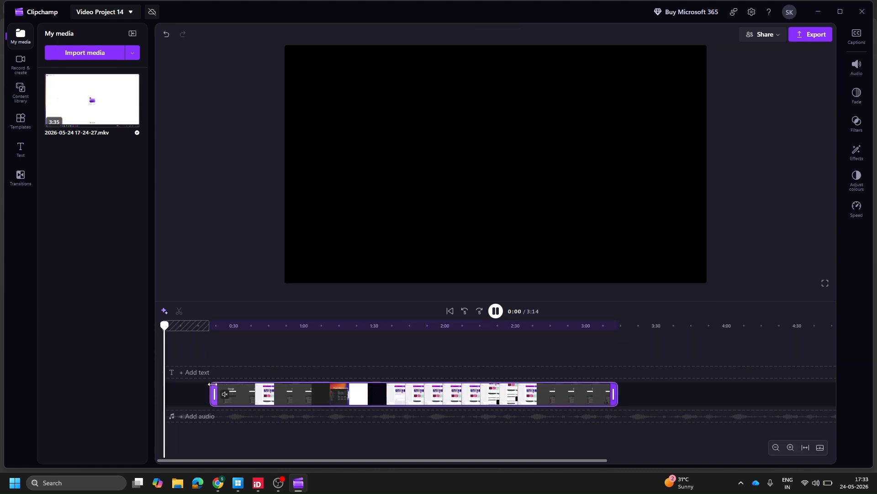
{"action": "left_click_drag", "start_coordinate": [246, 397], "coordinate": [201, 393]}
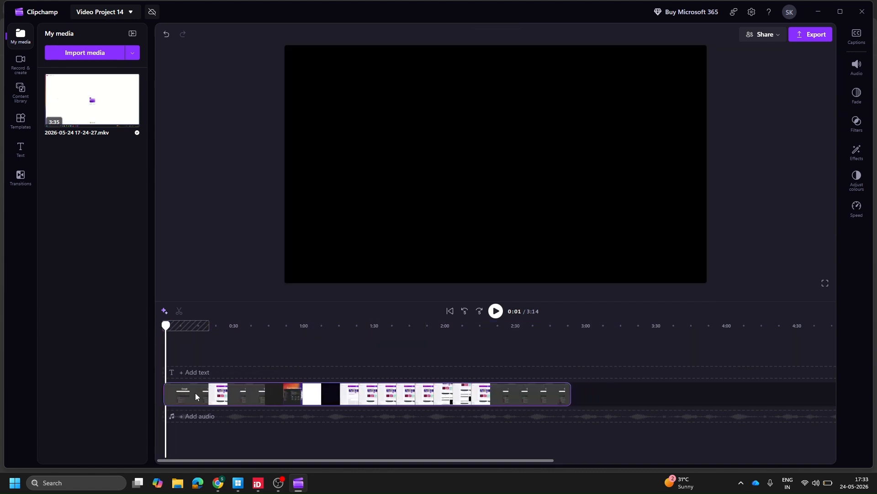
{"action": "left_click_drag", "start_coordinate": [166, 325], "coordinate": [163, 326]}
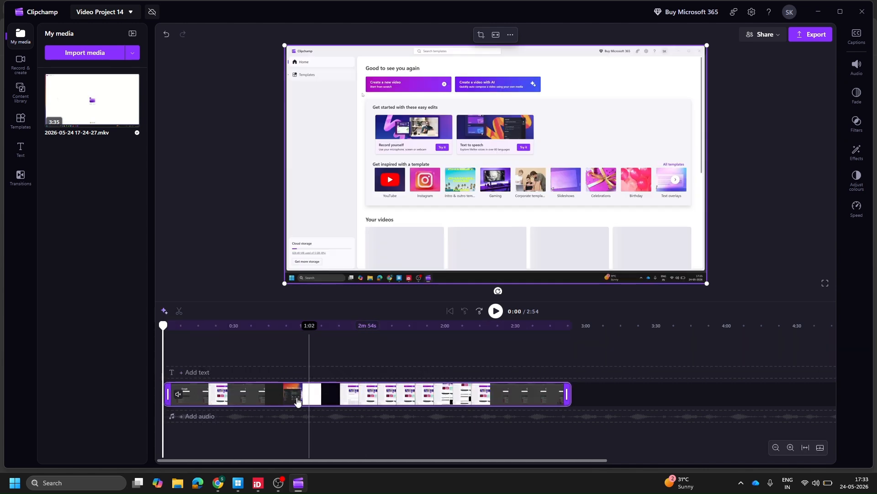
Zoom in on the timeline to place the playhead precisely at 0:00.13, and zoom back out.
{"action": "left_click", "coordinate": [791, 448]}
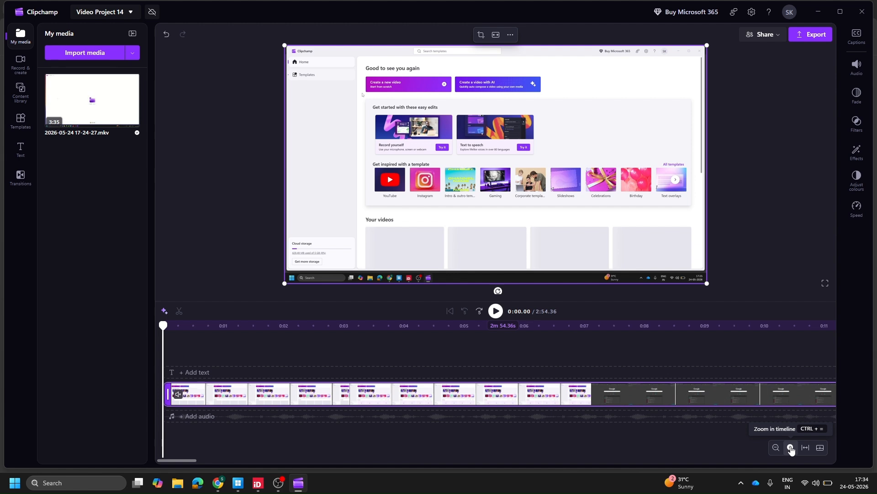
{"action": "left_click", "coordinate": [792, 448]}
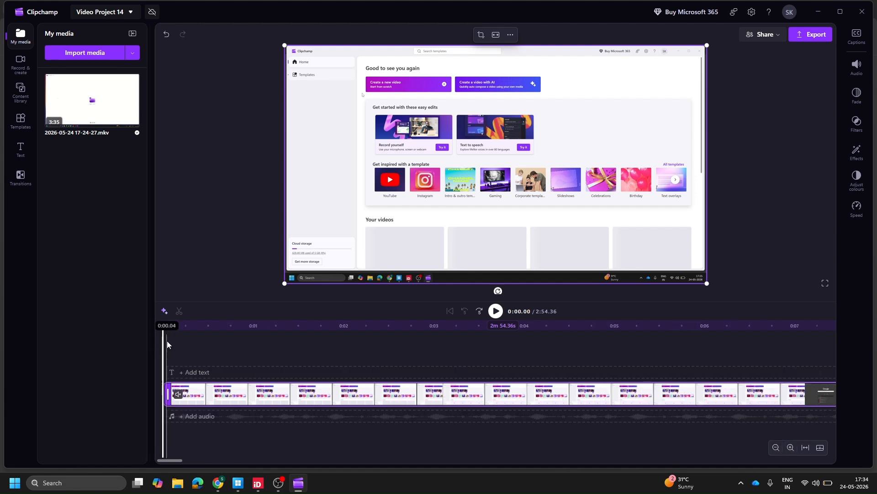
{"action": "left_click_drag", "start_coordinate": [167, 326], "coordinate": [176, 324]}
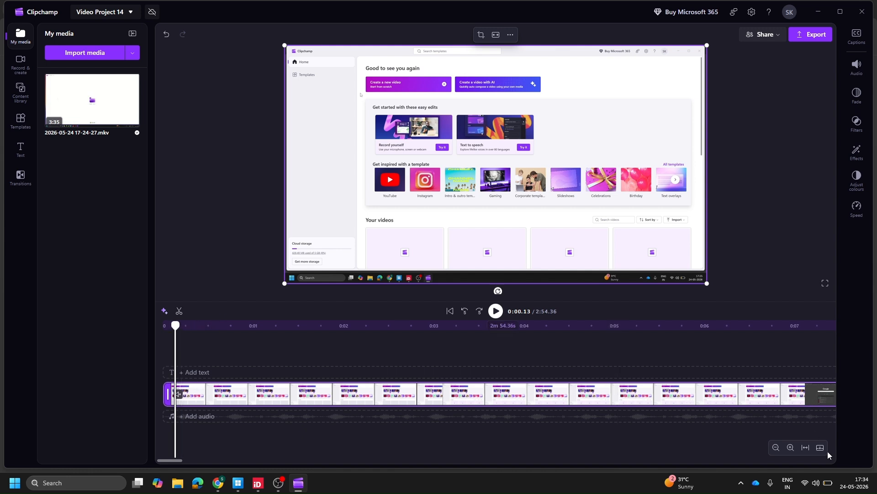
{"action": "left_click", "coordinate": [776, 447]}
Split the clip at 2:23.
{"action": "left_click_drag", "start_coordinate": [165, 325], "coordinate": [652, 359]}
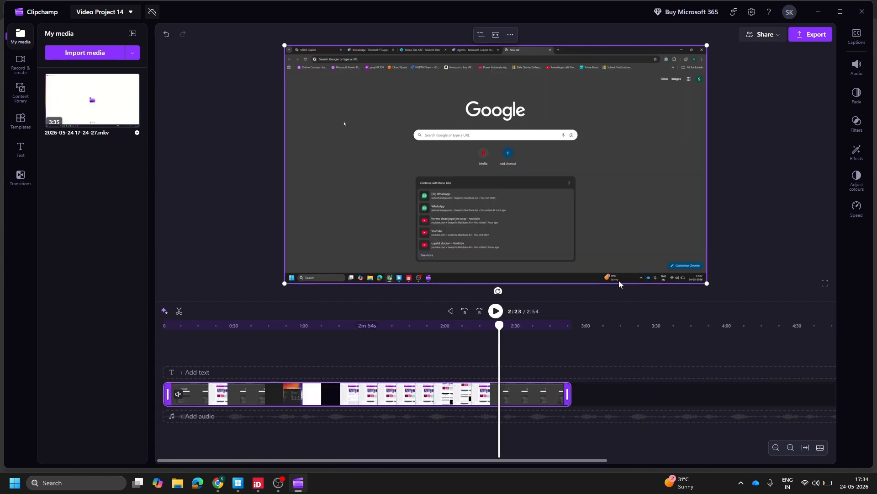
{"action": "left_click", "coordinate": [179, 312]}
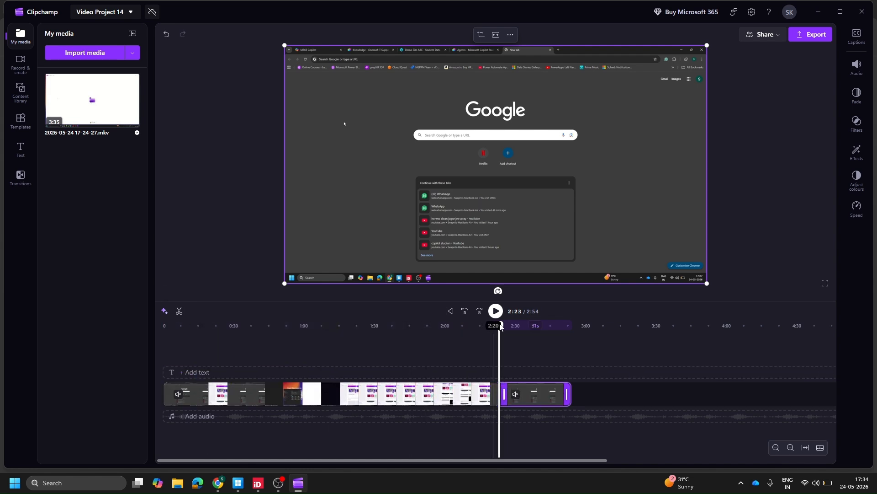
Crop the browser tabs and address bar off the top of the second clip at 2:32, and play back the result.
{"action": "left_click_drag", "start_coordinate": [501, 325], "coordinate": [521, 325]}
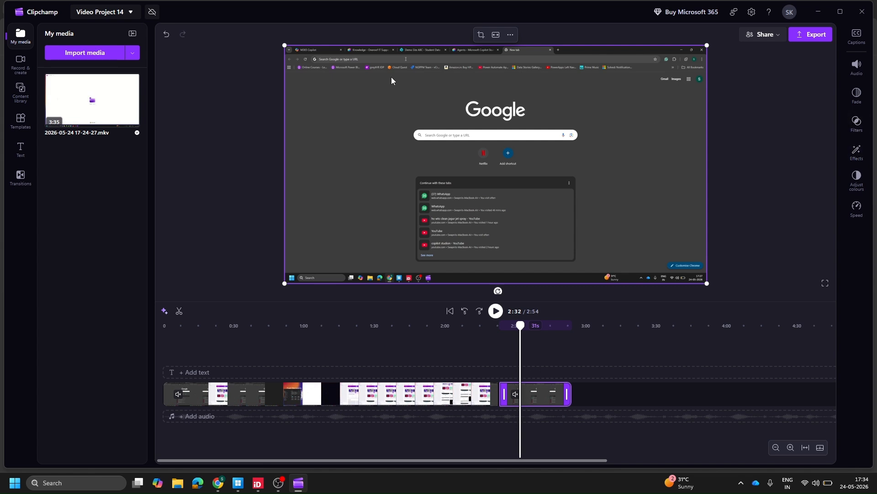
{"action": "left_click", "coordinate": [481, 36]}
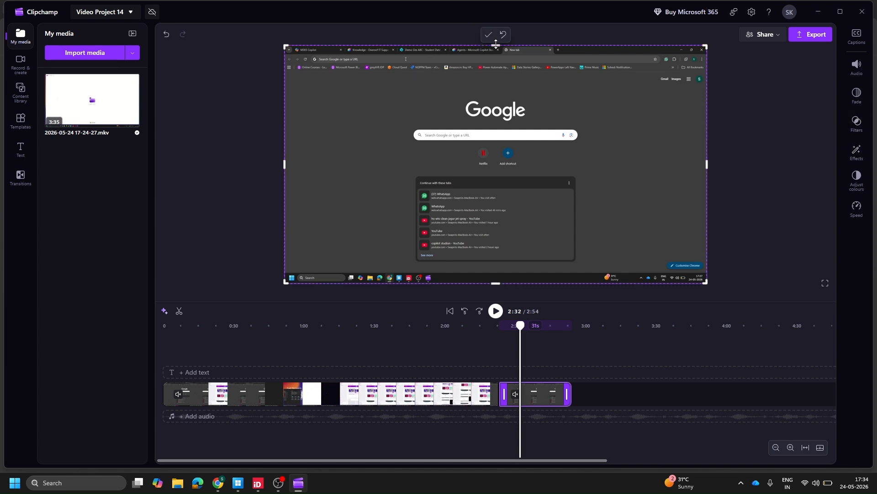
{"action": "left_click_drag", "start_coordinate": [495, 43], "coordinate": [495, 61]}
{"action": "mouse_move", "coordinate": [287, 172]}
{"action": "left_mouse_down"}
{"action": "mouse_move", "coordinate": [302, 172]}
{"action": "mouse_move", "coordinate": [284, 174]}
{"action": "left_mouse_up"}
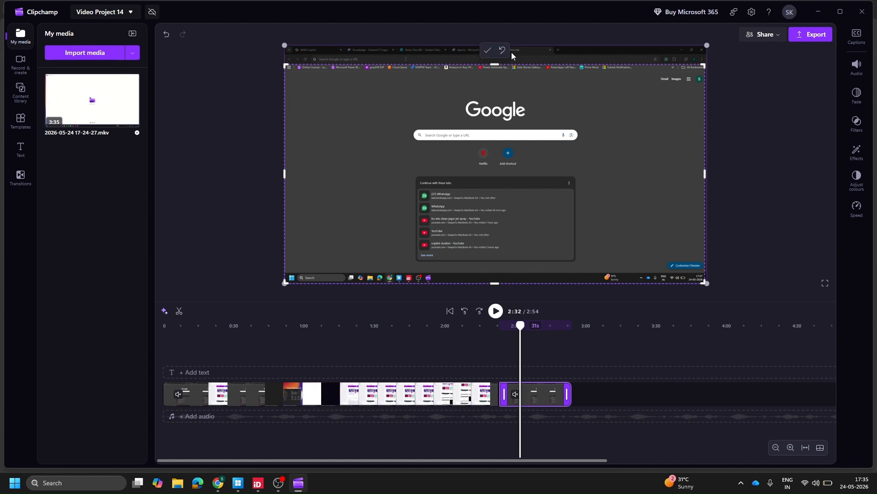
{"action": "left_click", "coordinate": [488, 50]}
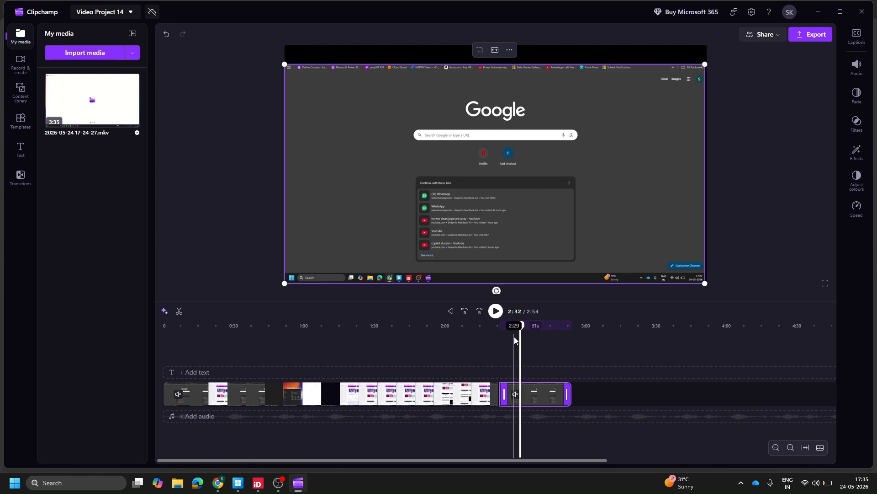
{"action": "key", "text": "space"}
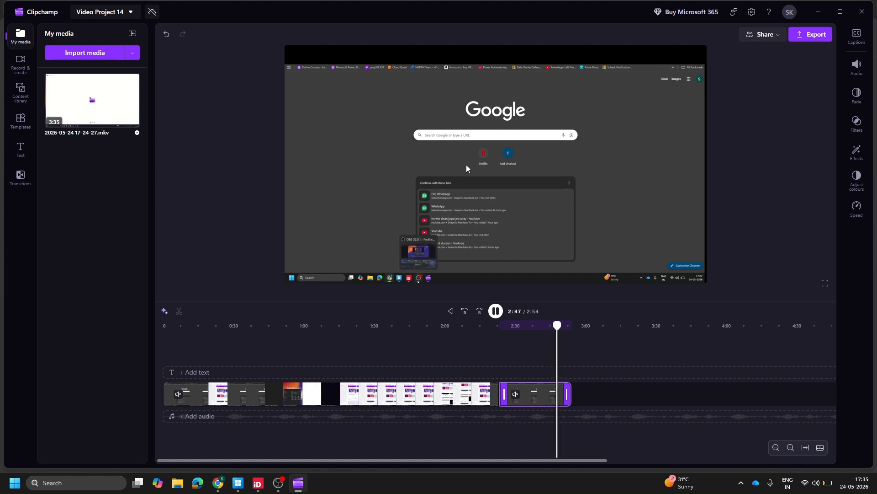
{"action": "left_click", "coordinate": [427, 148]}
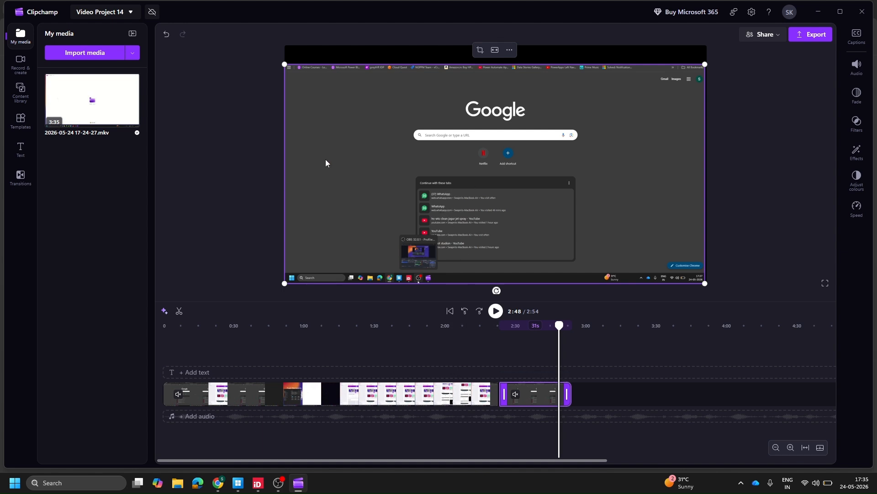
Look through the text styles and templates, and open the content library.
{"action": "left_click", "coordinate": [16, 157]}
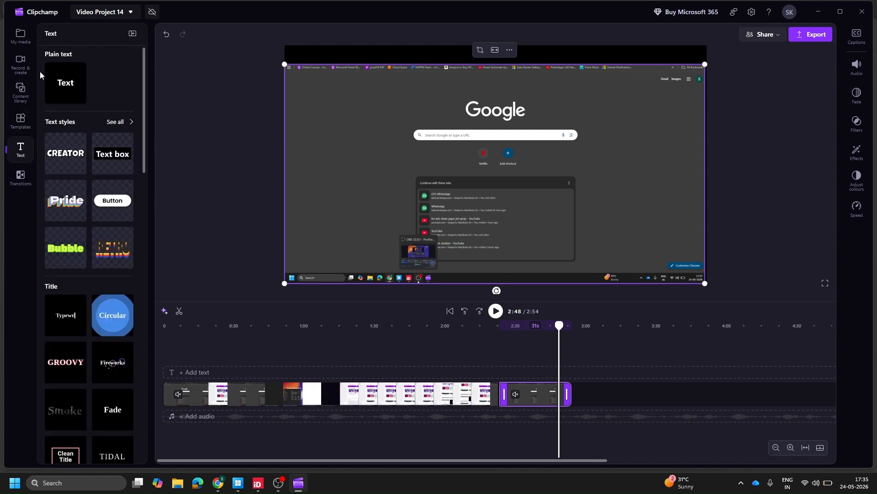
{"action": "scroll", "coordinate": [76, 188], "scroll_direction": "down", "scroll_amount": 1}
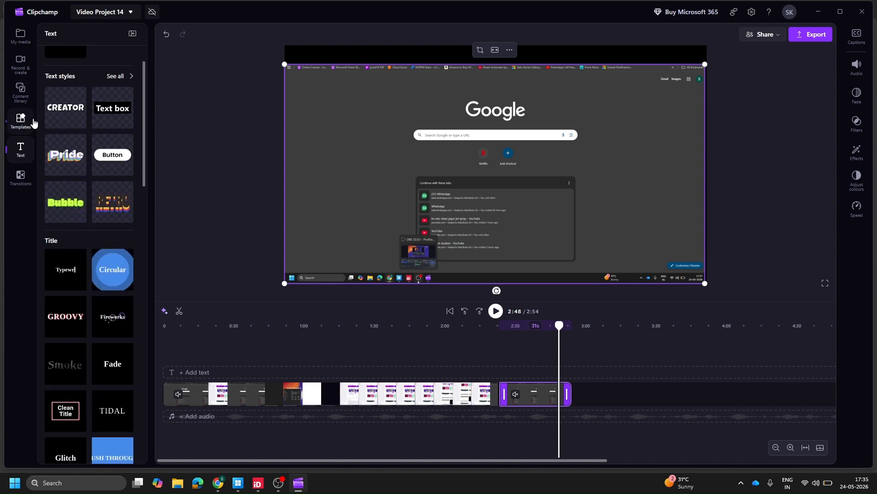
{"action": "left_click", "coordinate": [33, 122]}
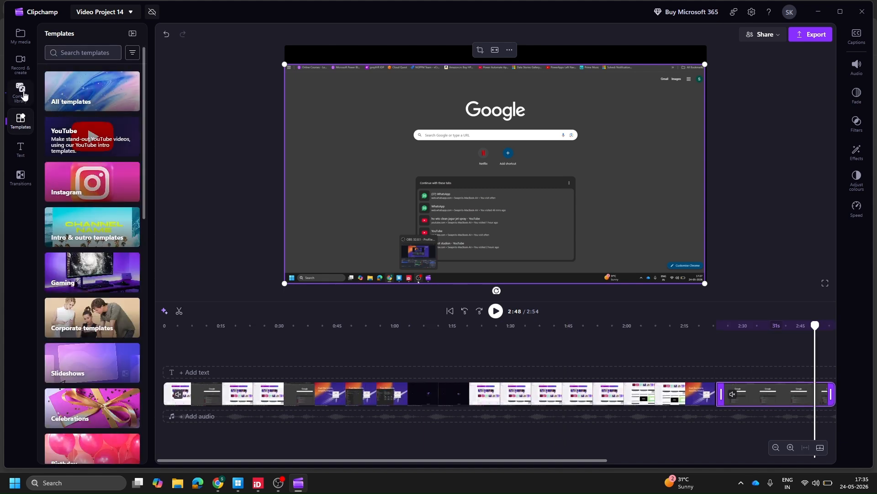
{"action": "left_click", "coordinate": [25, 96]}
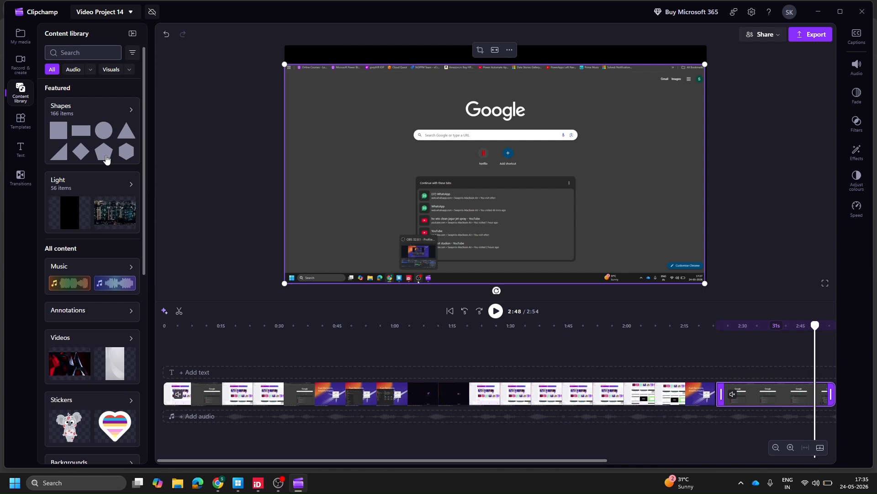
{"action": "left_click", "coordinate": [82, 133]}
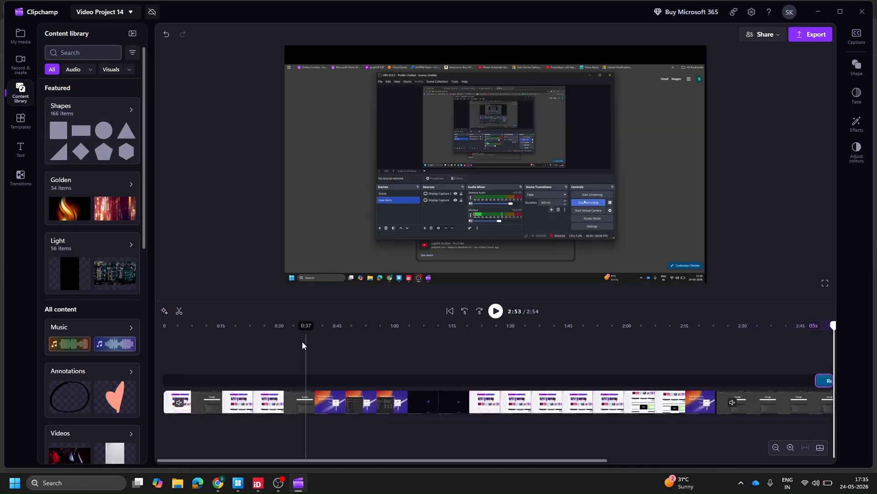
{"action": "left_click_drag", "start_coordinate": [329, 460], "coordinate": [555, 460]}
{"action": "key", "text": "Delete"}
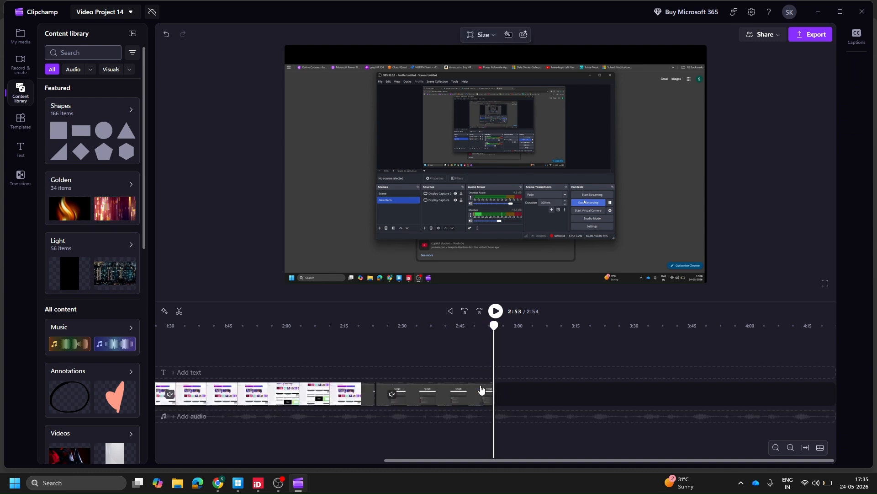
Place a rectangle shape on a track above the second clip at about 2:30.
{"action": "left_click", "coordinate": [406, 406]}
{"action": "left_click", "coordinate": [407, 405]}
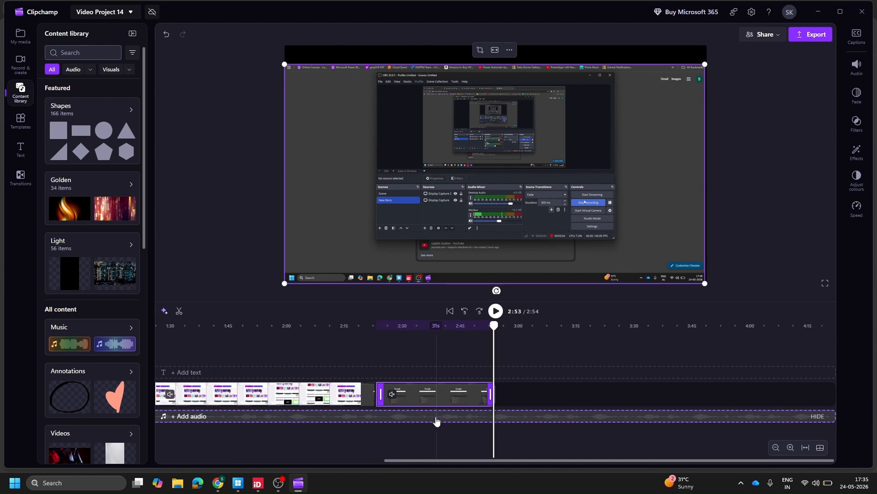
{"action": "left_click_drag", "start_coordinate": [494, 325], "coordinate": [400, 326]}
{"action": "key", "text": "space"}
{"action": "key", "text": "space"}
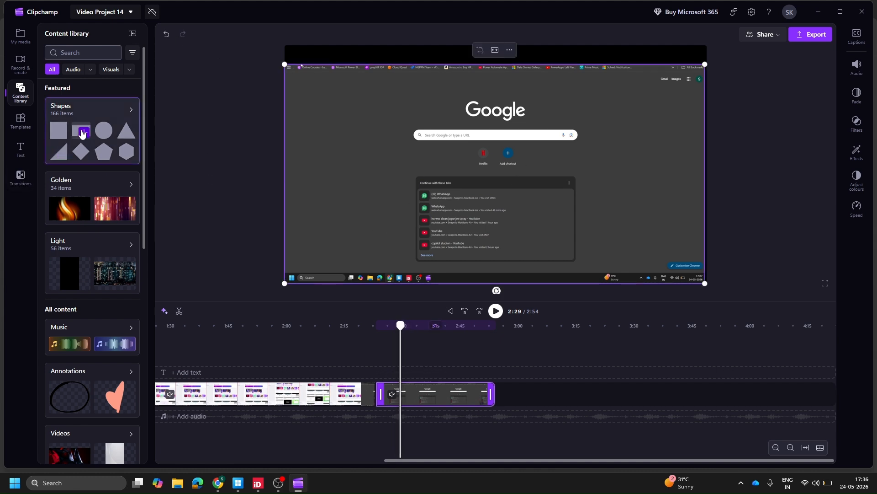
{"action": "left_click_drag", "start_coordinate": [83, 133], "coordinate": [407, 376]}
{"action": "left_click", "coordinate": [405, 376]}
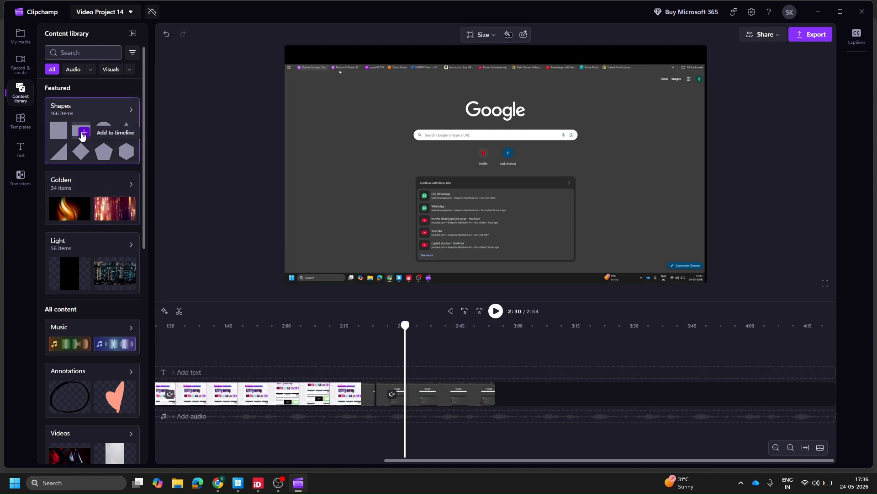
{"action": "left_click", "coordinate": [447, 401]}
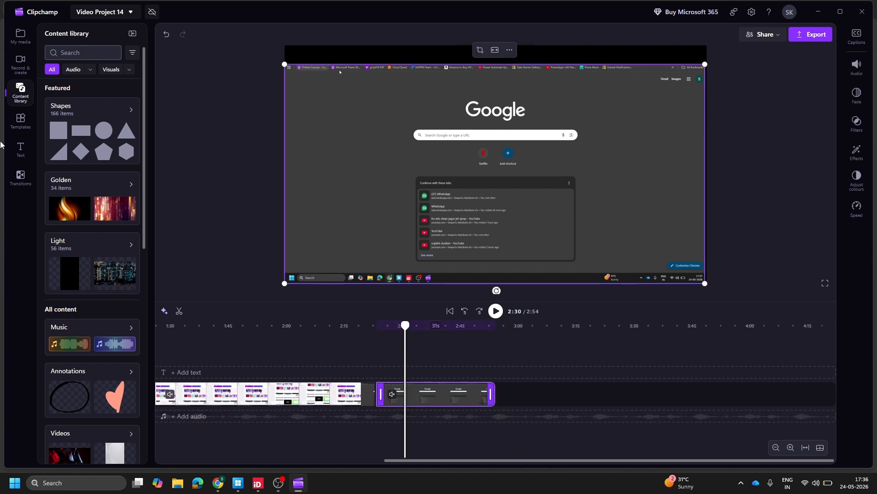
{"action": "mouse_move", "coordinate": [95, 132]}
{"action": "left_click_drag", "start_coordinate": [74, 134], "coordinate": [393, 372]}
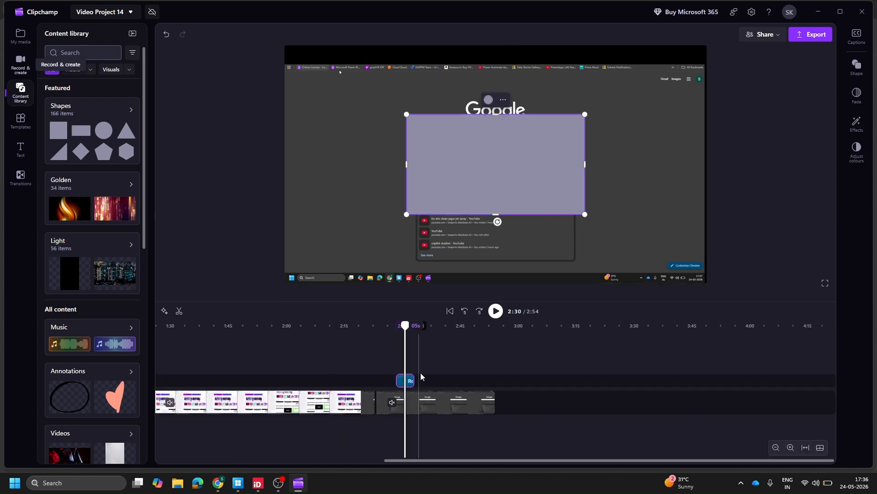
Align the rectangle with the start of the second clip and extend it to that clip's end.
{"action": "left_click_drag", "start_coordinate": [405, 325], "coordinate": [378, 329]}
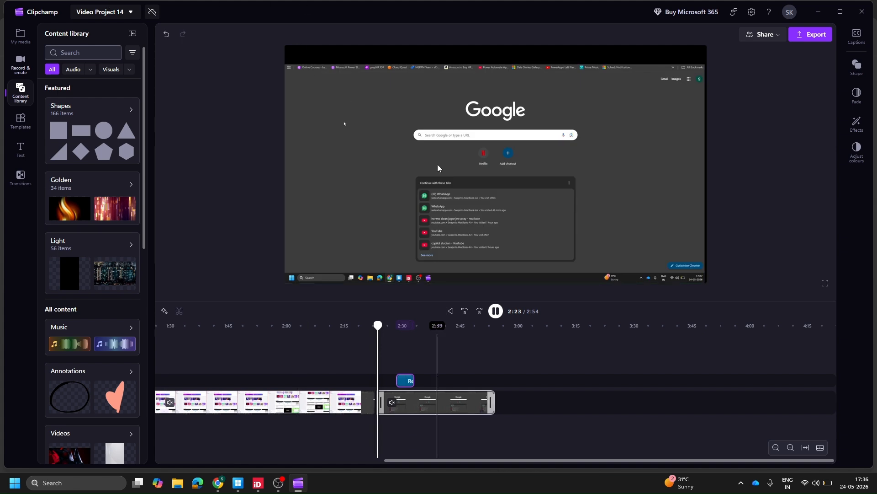
{"action": "mouse_move", "coordinate": [401, 387]}
{"action": "left_mouse_down"}
{"action": "mouse_move", "coordinate": [382, 380]}
{"action": "mouse_move", "coordinate": [395, 378]}
{"action": "left_mouse_up"}
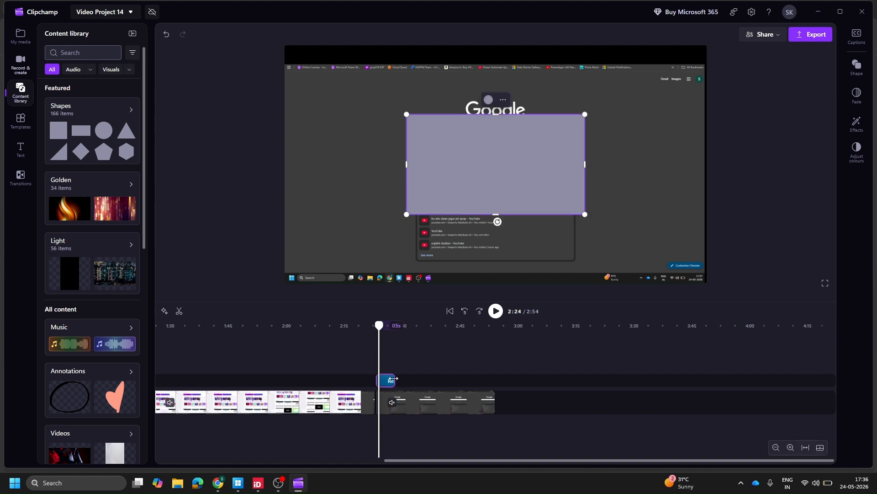
{"action": "left_click_drag", "start_coordinate": [394, 378], "coordinate": [493, 381]}
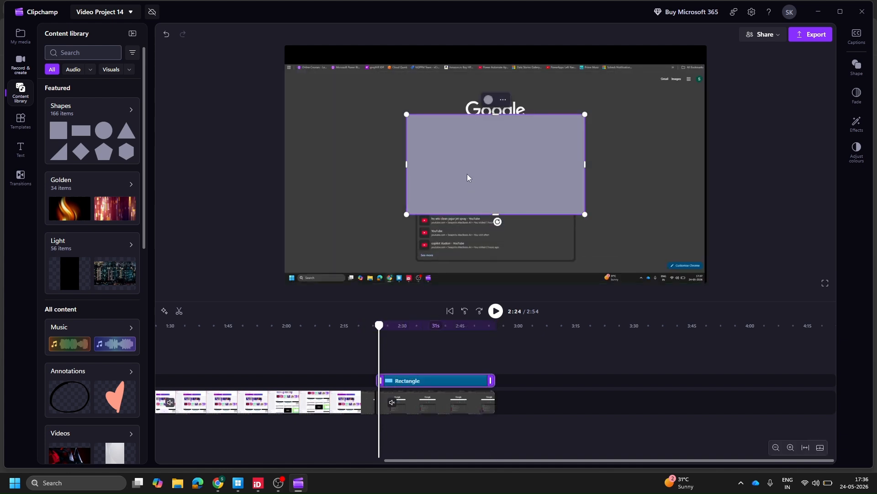
Set the rectangle's solid colour to black, #000000.
{"action": "left_click", "coordinate": [857, 68]}
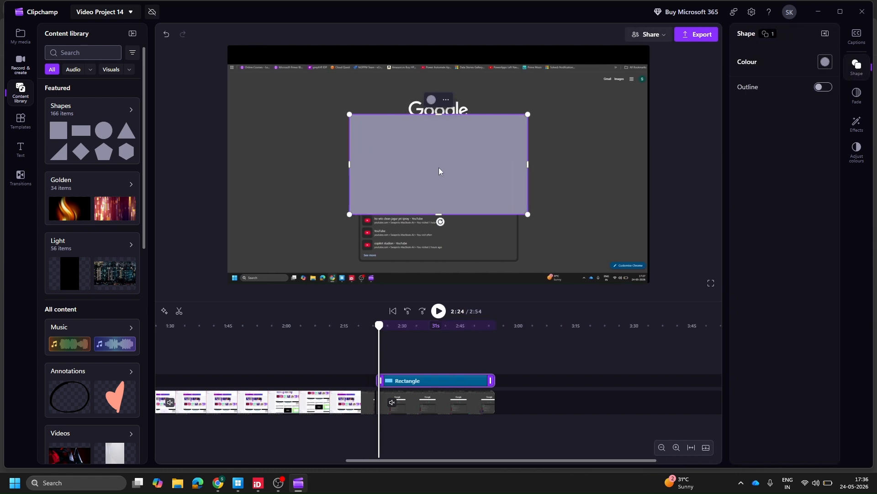
{"action": "left_click", "coordinate": [825, 63]}
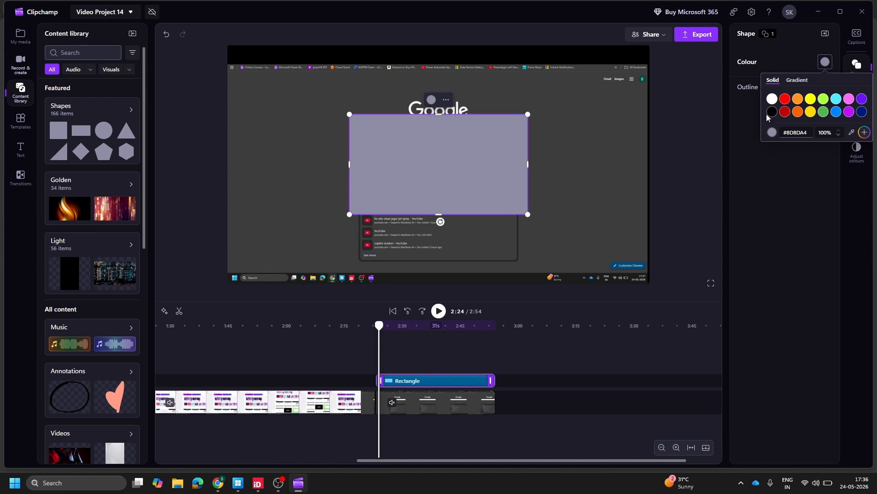
{"action": "left_click", "coordinate": [772, 112]}
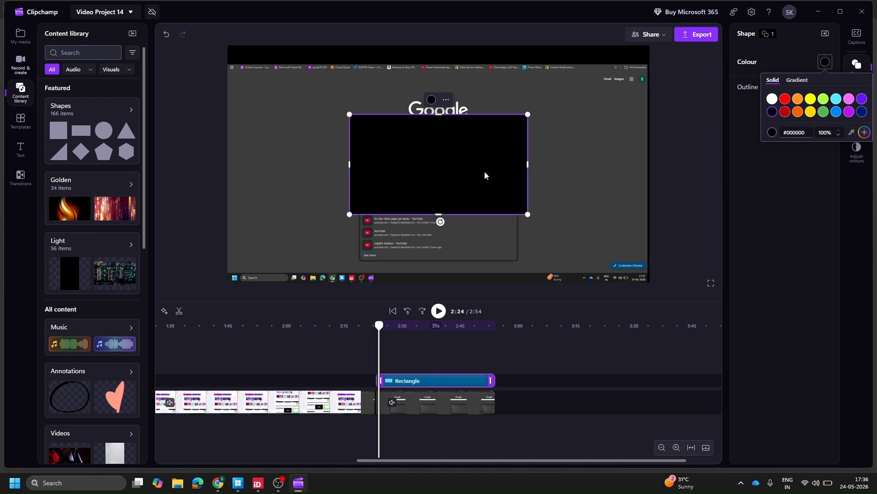
Move and resize the black rectangle to cover the recent tab titles below the Google search box, and preview the covered clip.
{"action": "left_click_drag", "start_coordinate": [479, 171], "coordinate": [503, 220]}
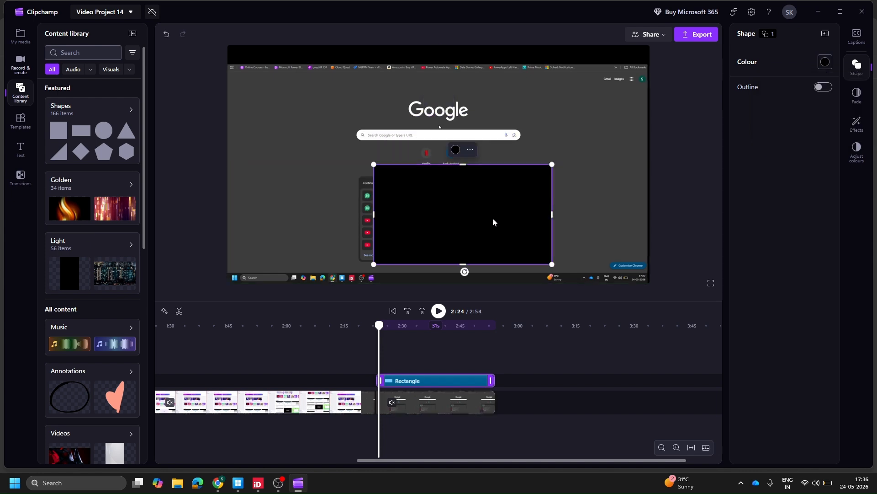
{"action": "left_click_drag", "start_coordinate": [462, 165], "coordinate": [463, 192]}
{"action": "left_click_drag", "start_coordinate": [463, 264], "coordinate": [463, 251]}
{"action": "left_click_drag", "start_coordinate": [553, 221], "coordinate": [515, 222]}
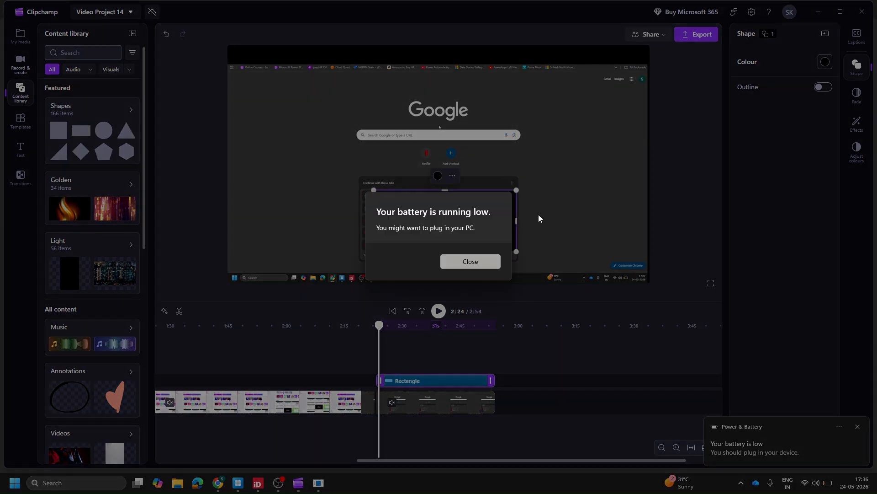
{"action": "left_click", "coordinate": [474, 264]}
{"action": "left_click", "coordinate": [573, 206]}
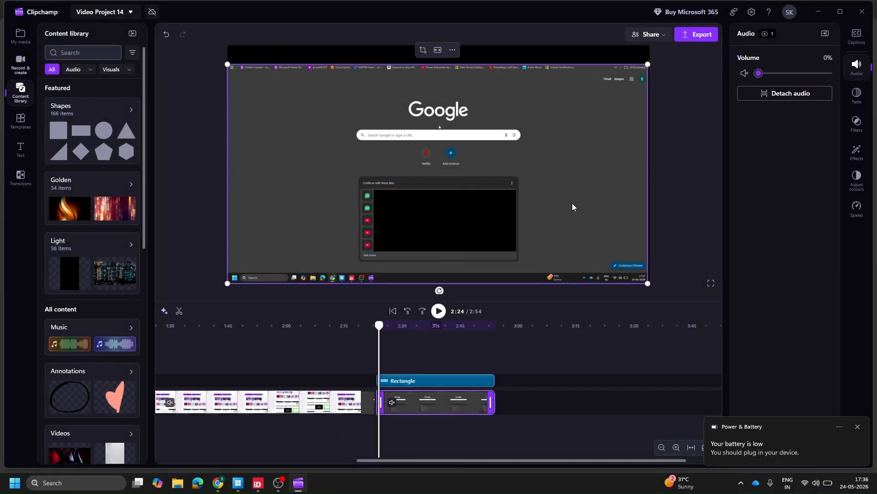
{"action": "key", "text": "space"}
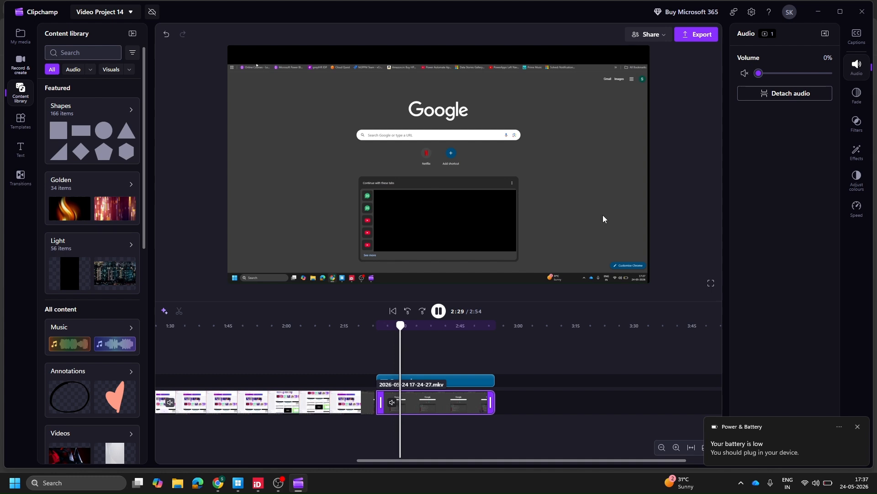
{"action": "key", "text": "space"}
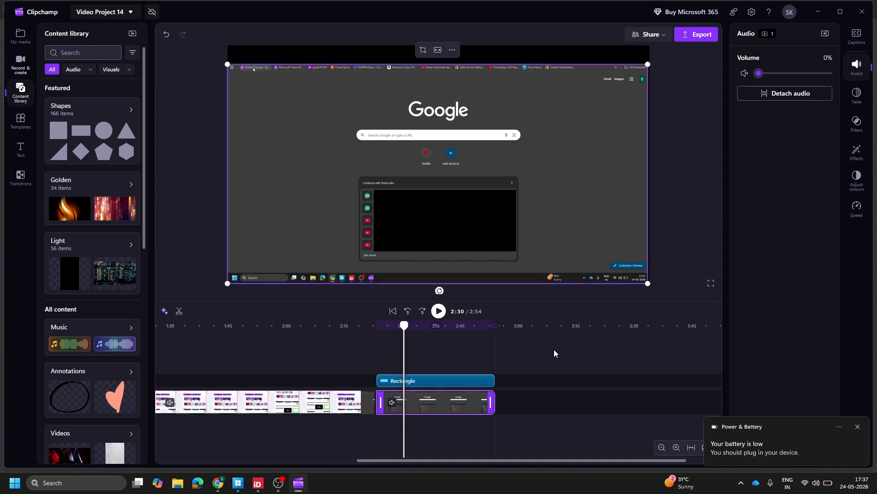
Delete the first clip, which comes before the section covered by the rectangle.
{"action": "left_click_drag", "start_coordinate": [434, 461], "coordinate": [324, 461]}
{"action": "left_click", "coordinate": [386, 405]}
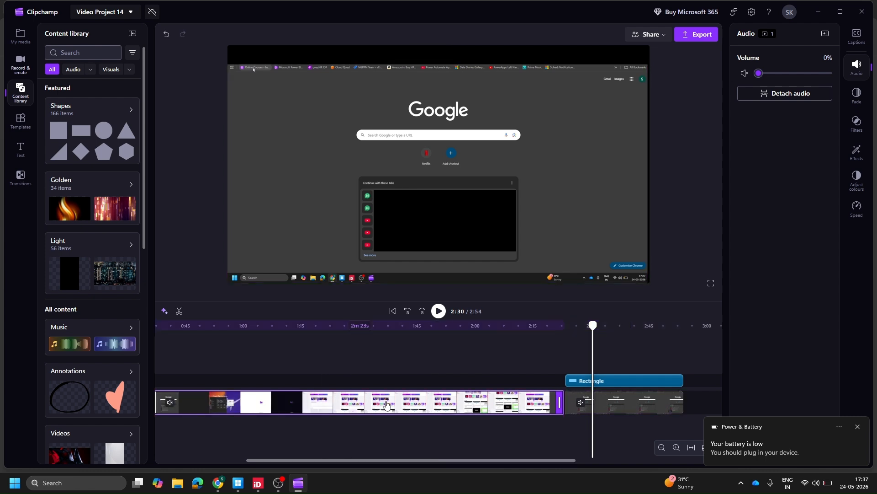
{"action": "key", "text": "Delete"}
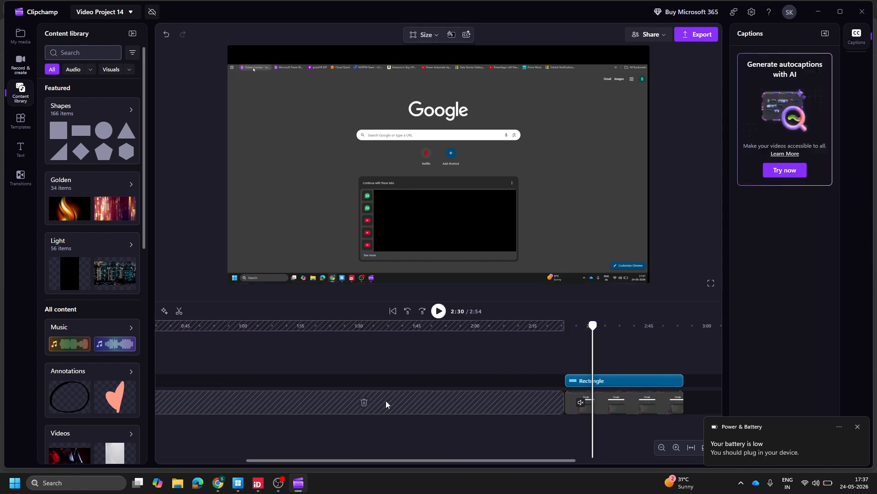
Move the remaining clip together with its rectangle to the start of the timeline at 0:00.
{"action": "left_click_drag", "start_coordinate": [601, 405], "coordinate": [201, 414]}
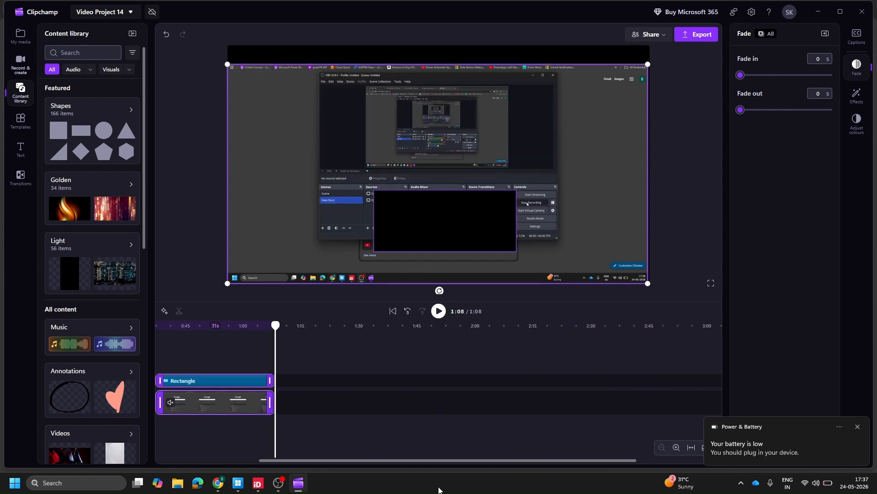
{"action": "left_click_drag", "start_coordinate": [400, 463], "coordinate": [287, 459]}
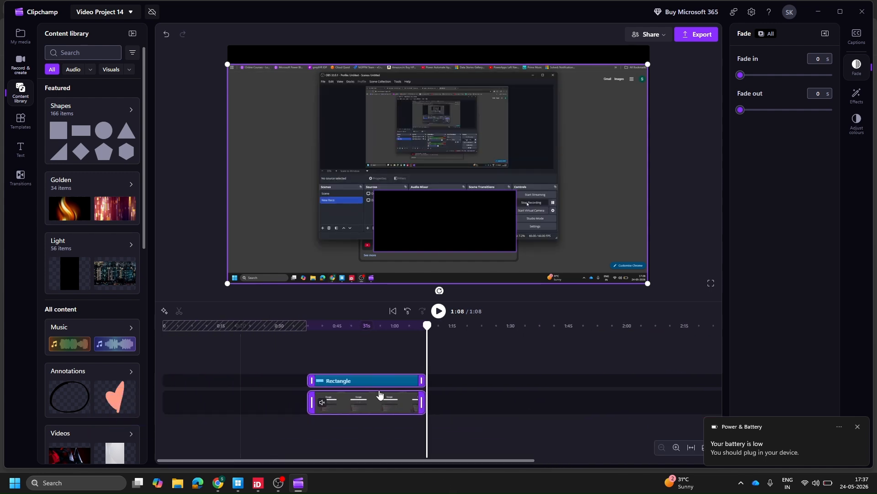
{"action": "left_click_drag", "start_coordinate": [372, 406], "coordinate": [227, 402]}
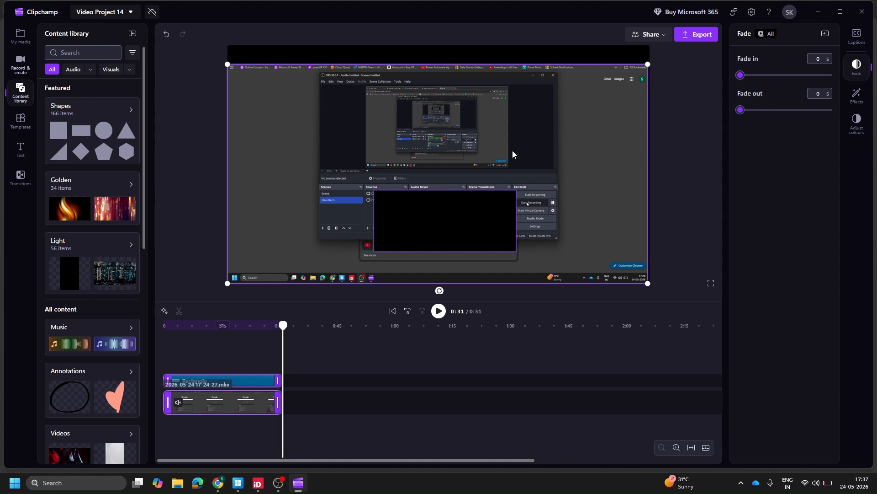
Export the video as Video Project 14 in 1080p quality with cloud storage turned off.
{"action": "left_click", "coordinate": [695, 35]}
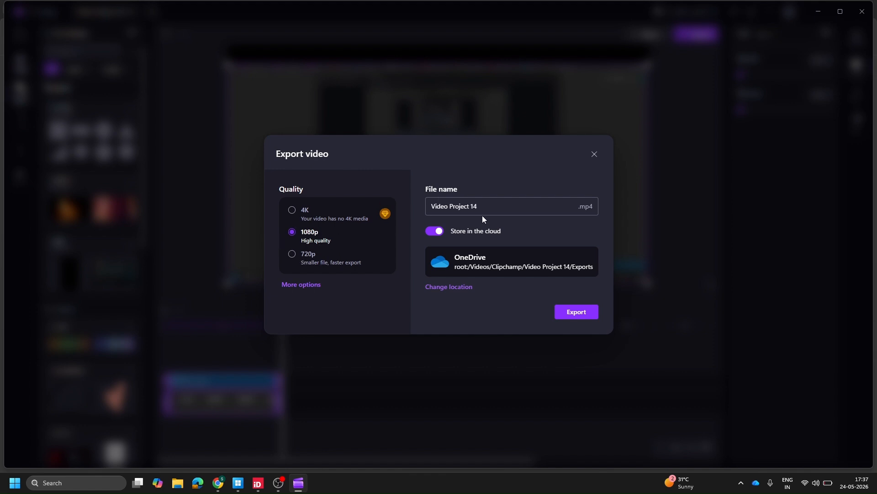
{"action": "left_click", "coordinate": [434, 232]}
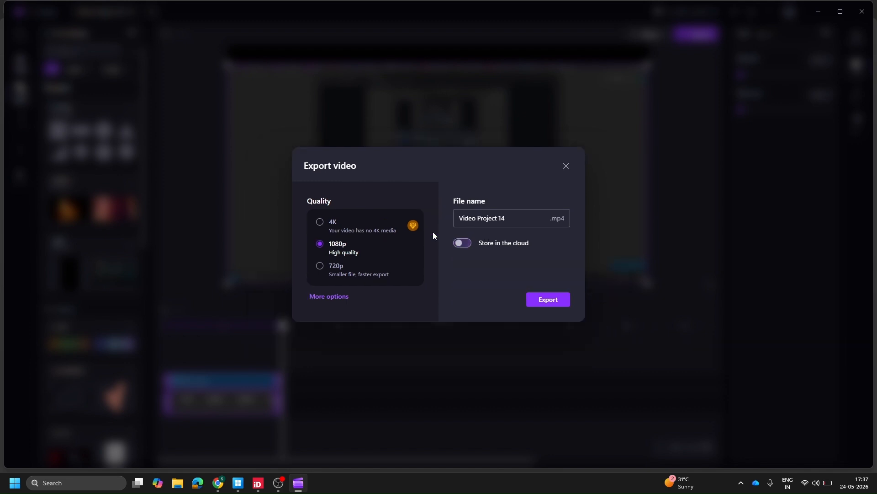
{"action": "left_click", "coordinate": [548, 300]}
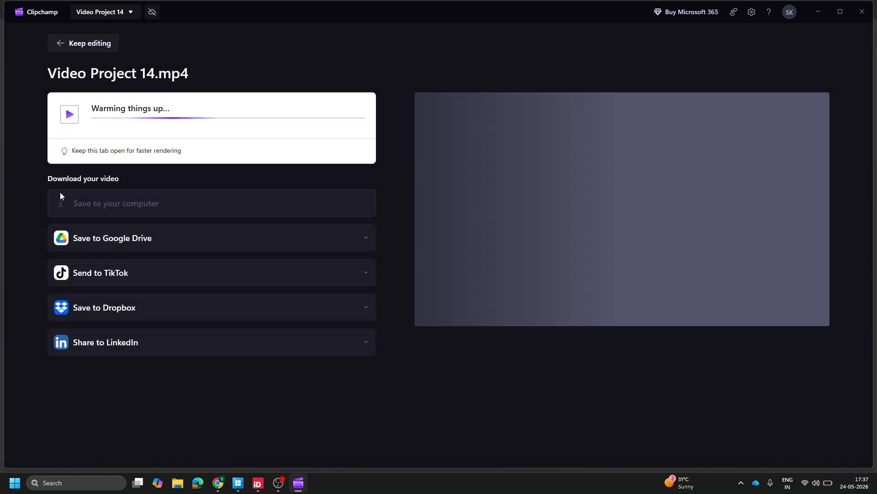
{"action": "left_click", "coordinate": [177, 485]}
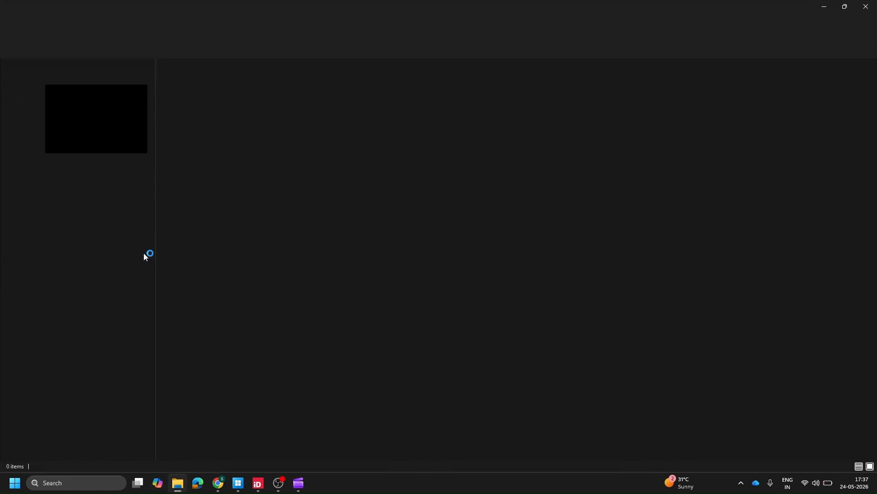
{"action": "left_click", "coordinate": [830, 8]}
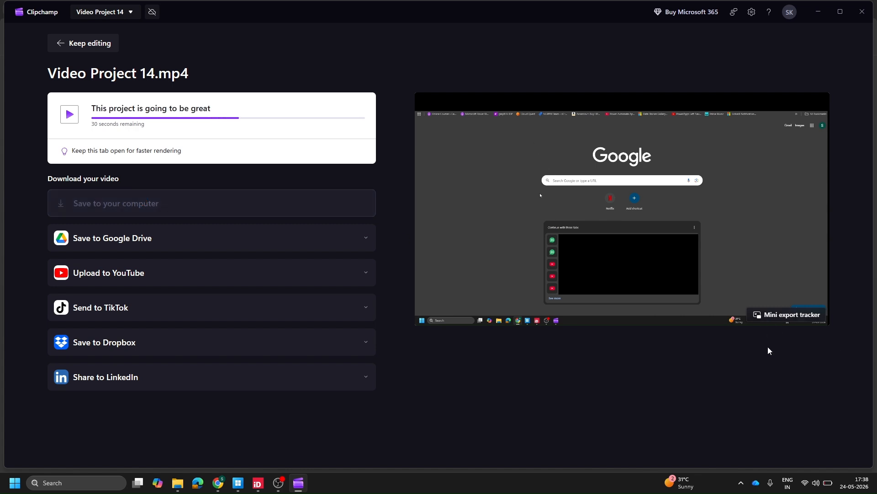
{"action": "left_click", "coordinate": [783, 315]}
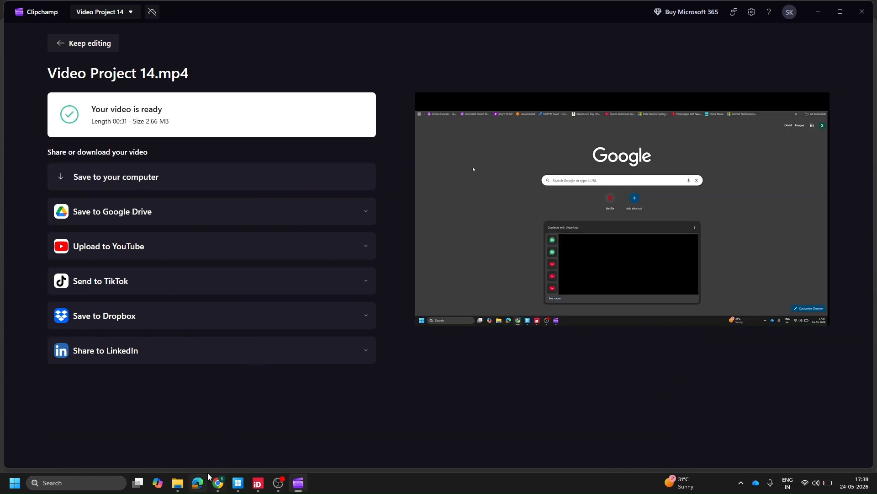
Switch to File Explorer, play the exported Video Project 14 from the Downloads folder to check it, and close the player.
{"action": "left_click", "coordinate": [185, 488]}
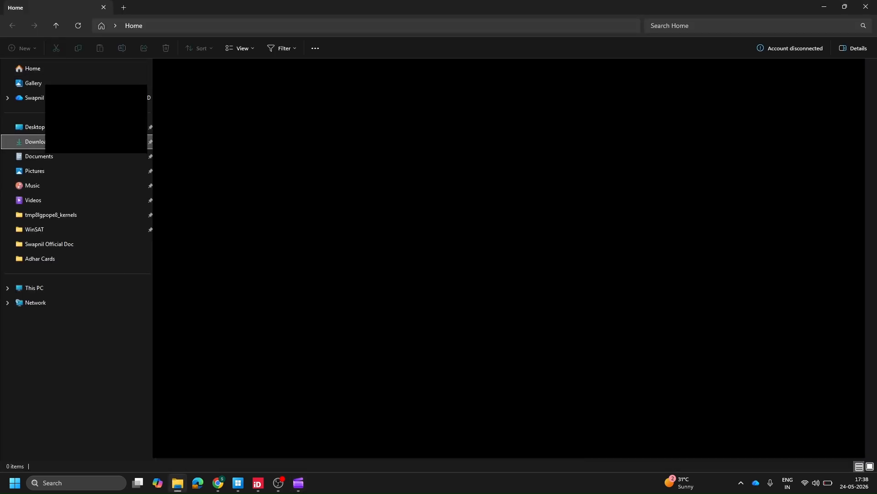
{"action": "left_click", "coordinate": [34, 141]}
{"action": "left_click", "coordinate": [191, 91]}
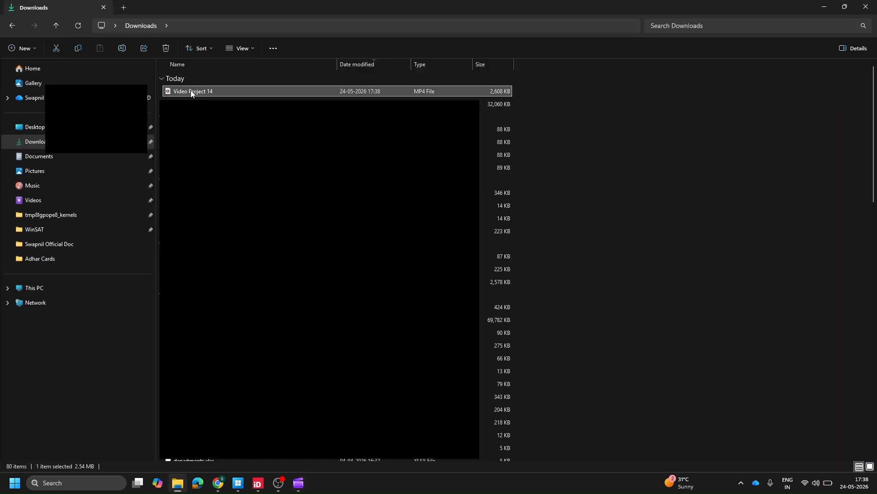
{"action": "double_click", "coordinate": [191, 91]}
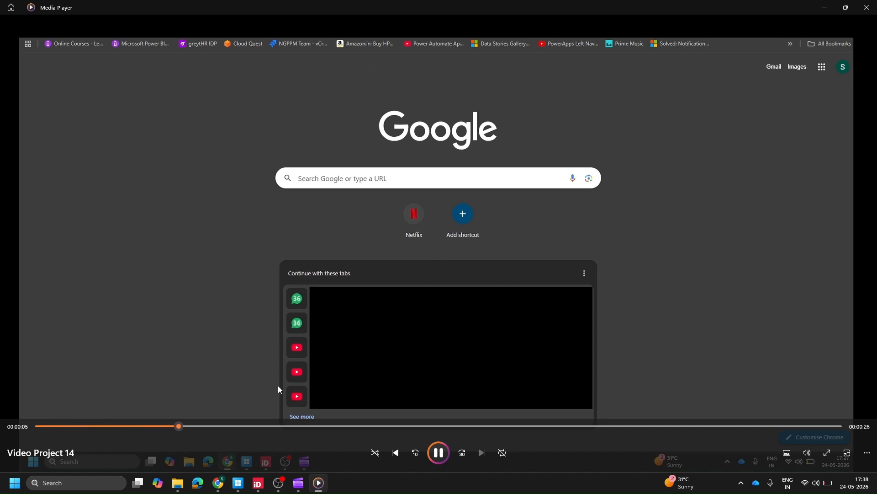
{"action": "left_click", "coordinate": [861, 9]}
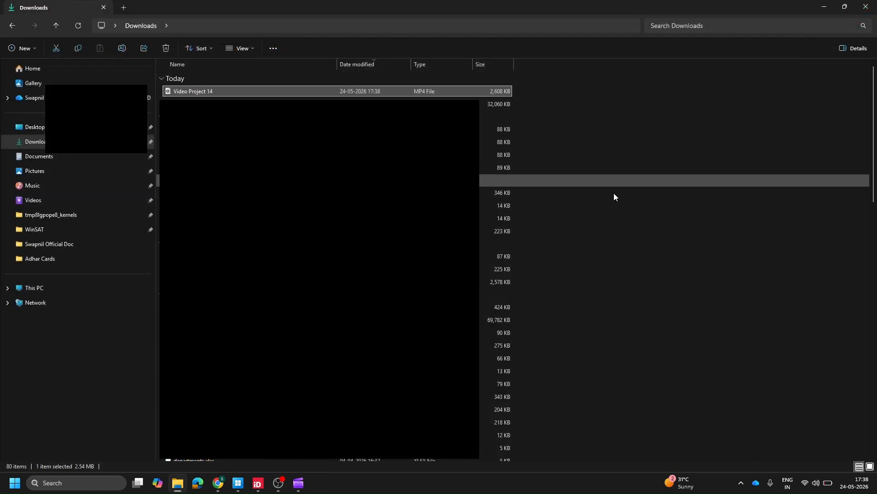
Switch back to Clipchamp and examine the folder, file name and file type options for saving to the computer, without saving another copy.
{"action": "left_click", "coordinate": [298, 483]}
{"action": "left_click", "coordinate": [129, 184]}
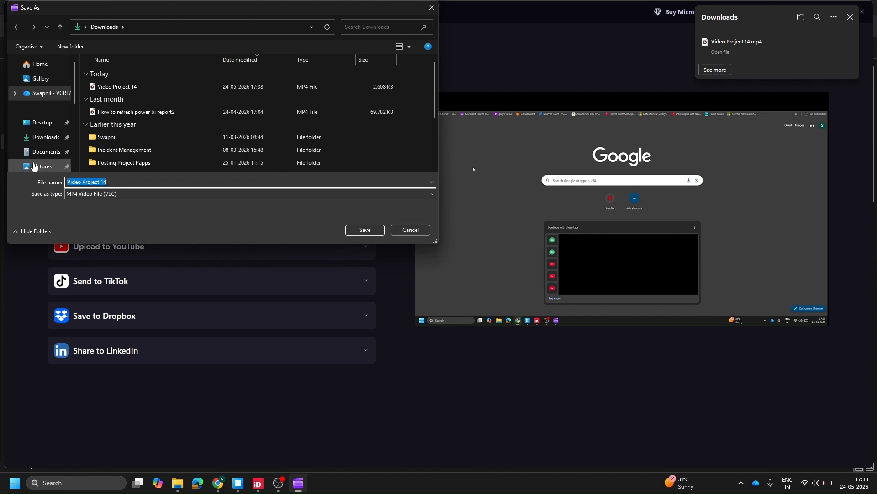
{"action": "left_click", "coordinate": [49, 138]}
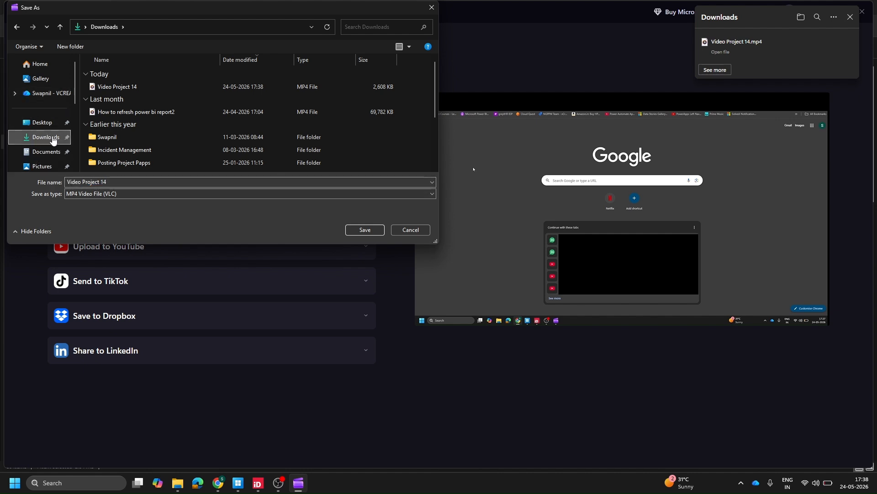
{"action": "left_click", "coordinate": [196, 181]}
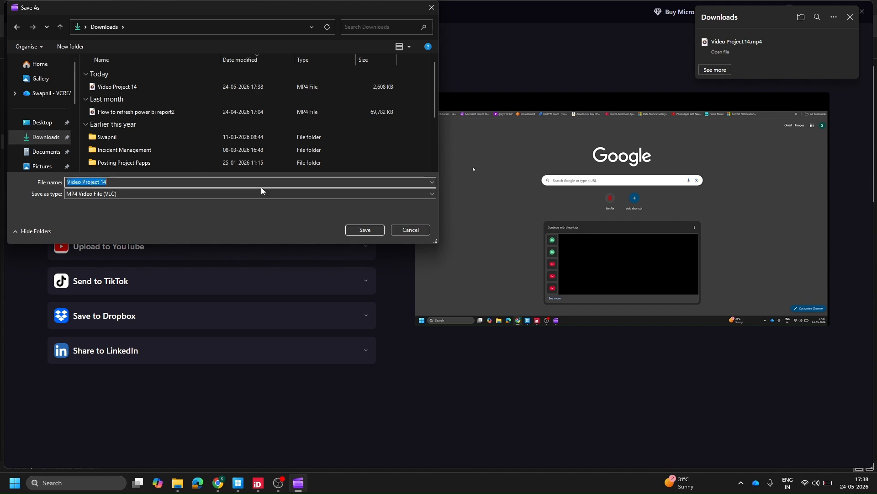
{"action": "left_click", "coordinate": [355, 193]}
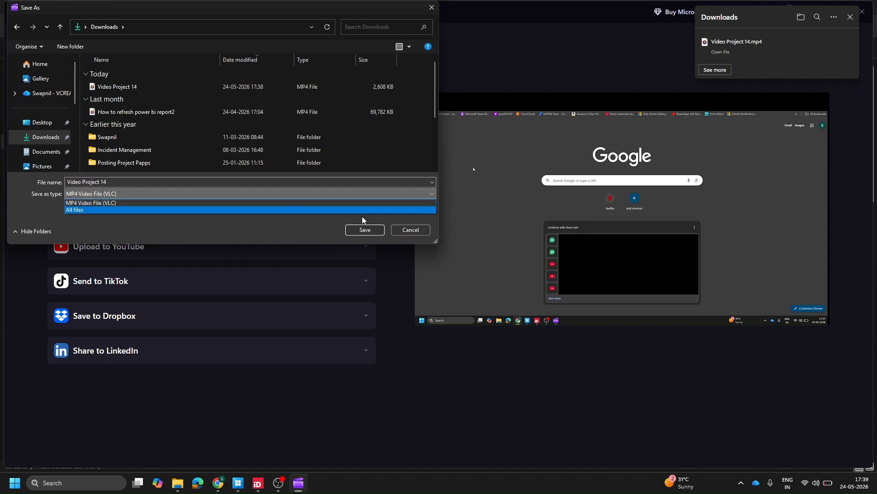
{"action": "left_click", "coordinate": [288, 221]}
{"action": "left_click", "coordinate": [411, 230]}
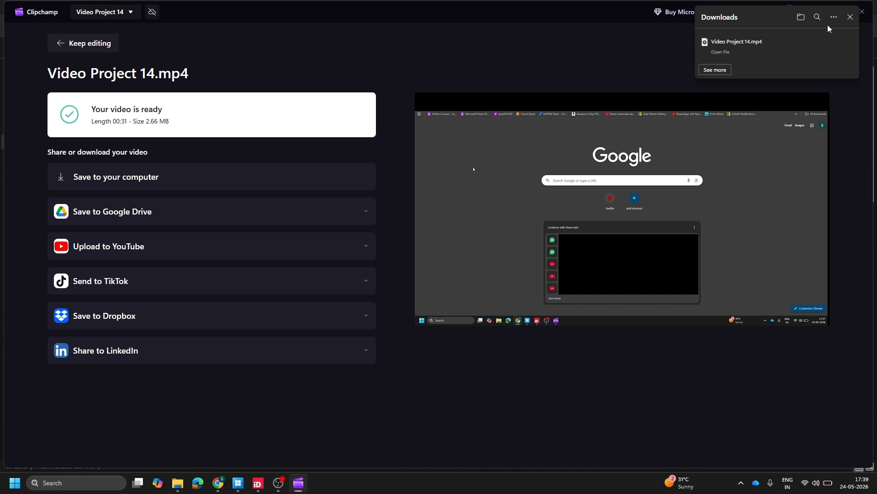
{"action": "left_click", "coordinate": [850, 18]}
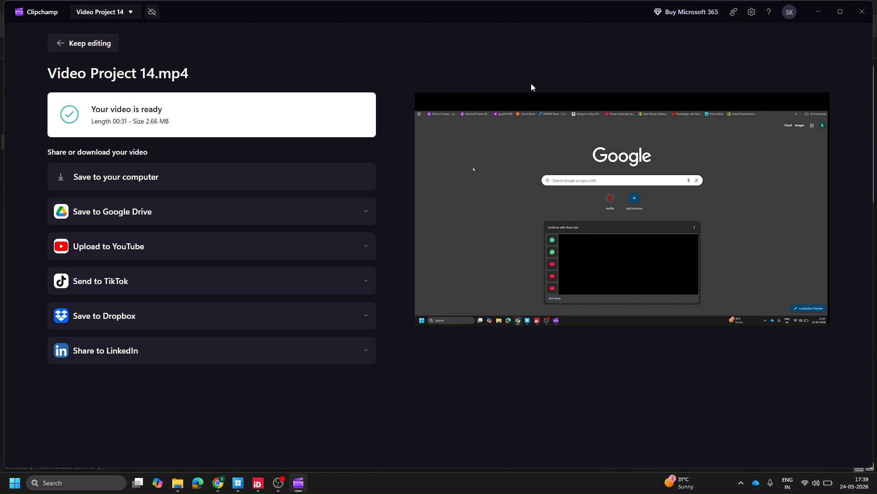